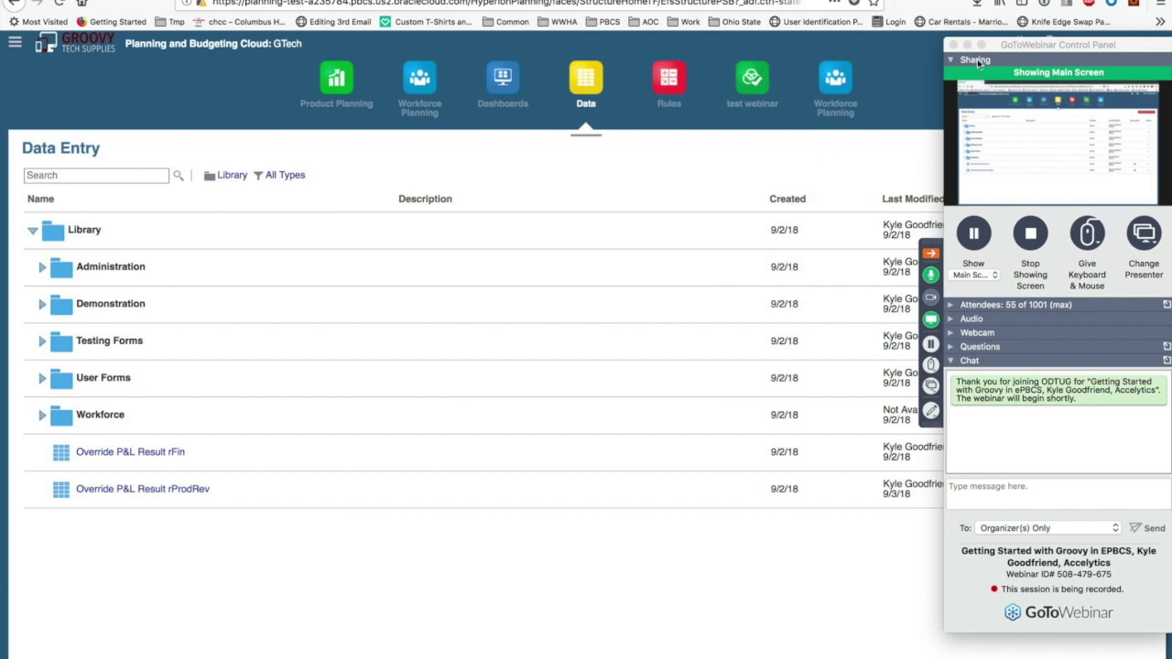
Open the Webinar_HowTo_FormValidation form from the Demonstration folder of the data entry library.
{"action": "left_click", "coordinate": [930, 253]}
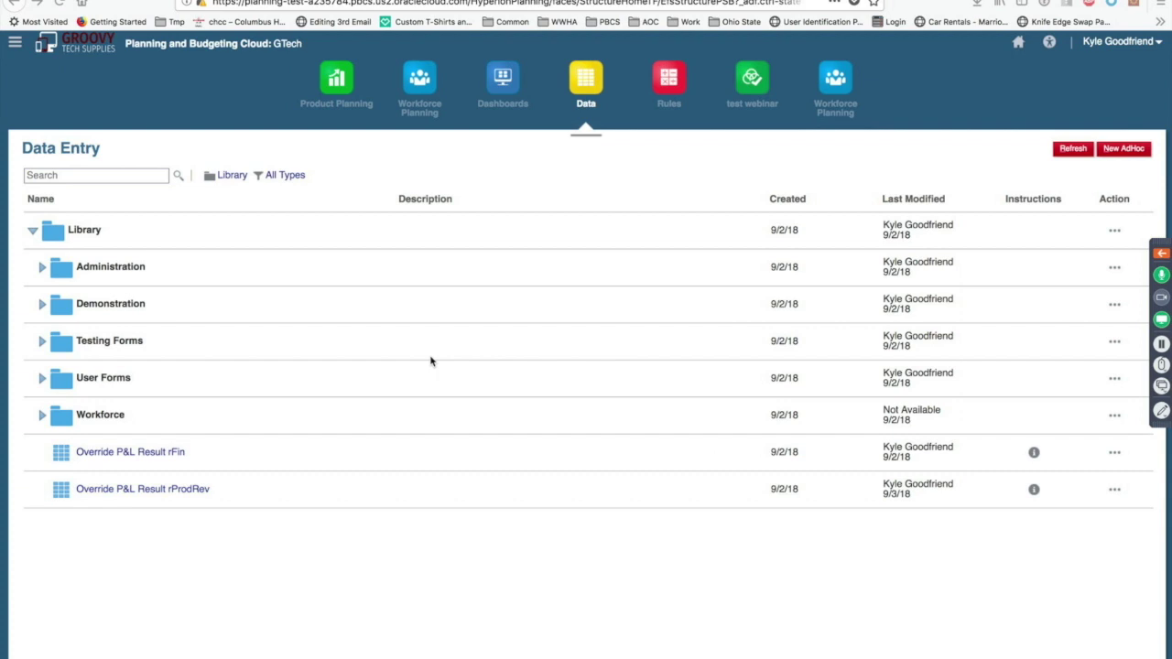
{"action": "left_click", "coordinate": [43, 306]}
{"action": "left_click", "coordinate": [42, 305]}
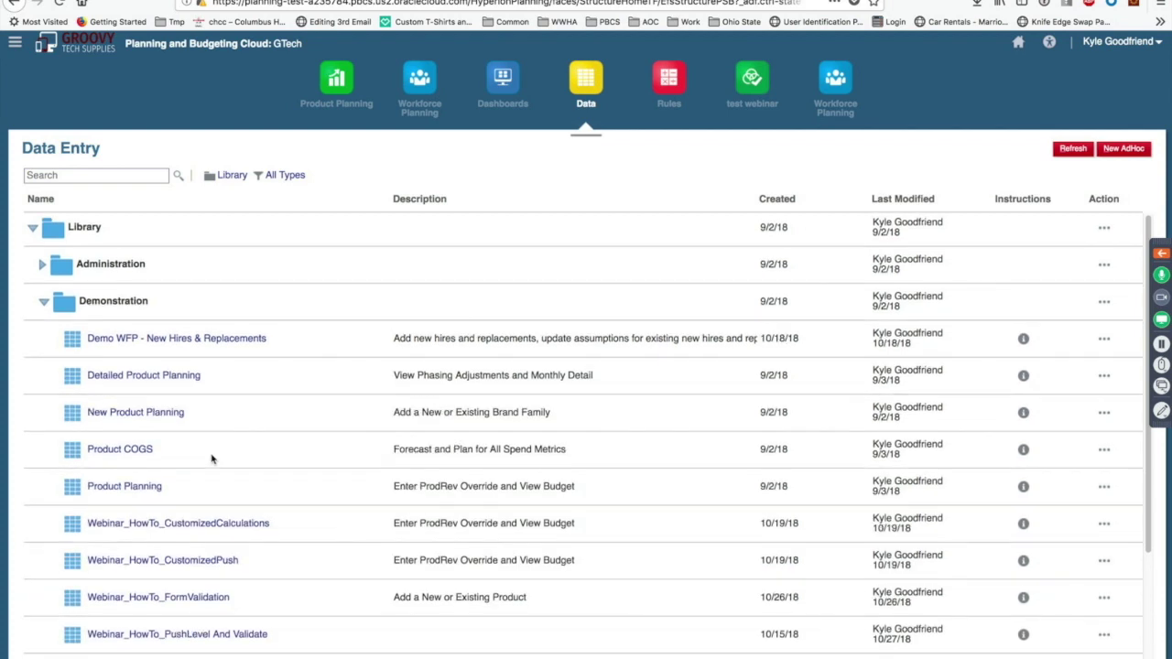
{"action": "left_click", "coordinate": [196, 597]}
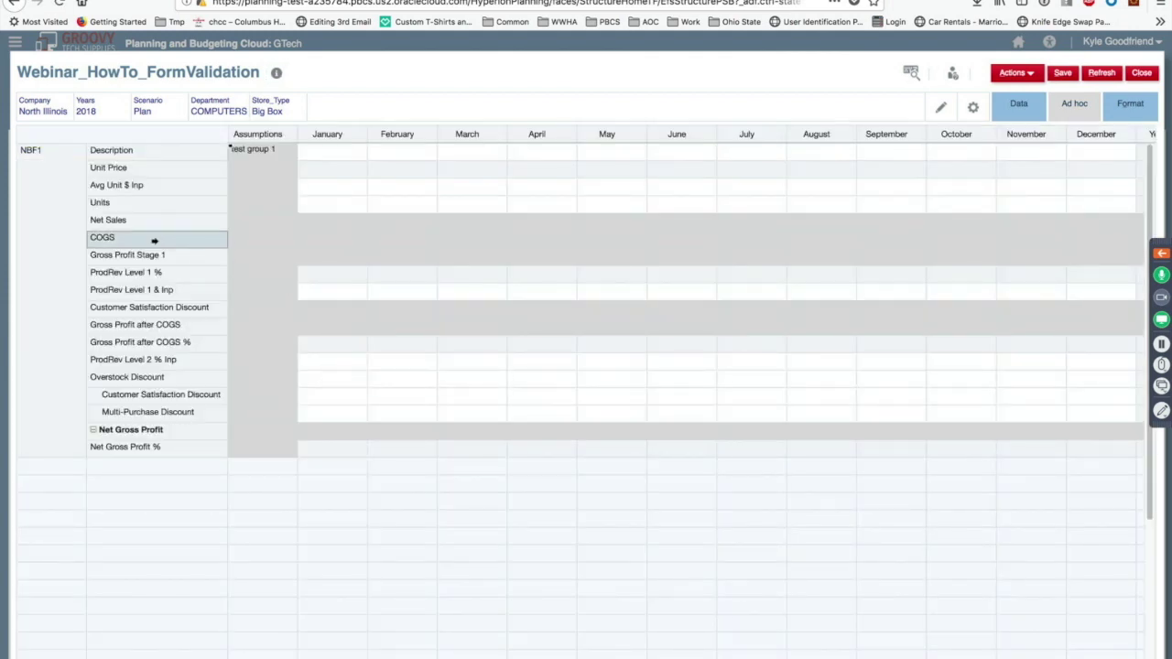
Delete the NBF1 product from the form, answering Yes to clearing the product and its associated data.
{"action": "left_click", "coordinate": [82, 224]}
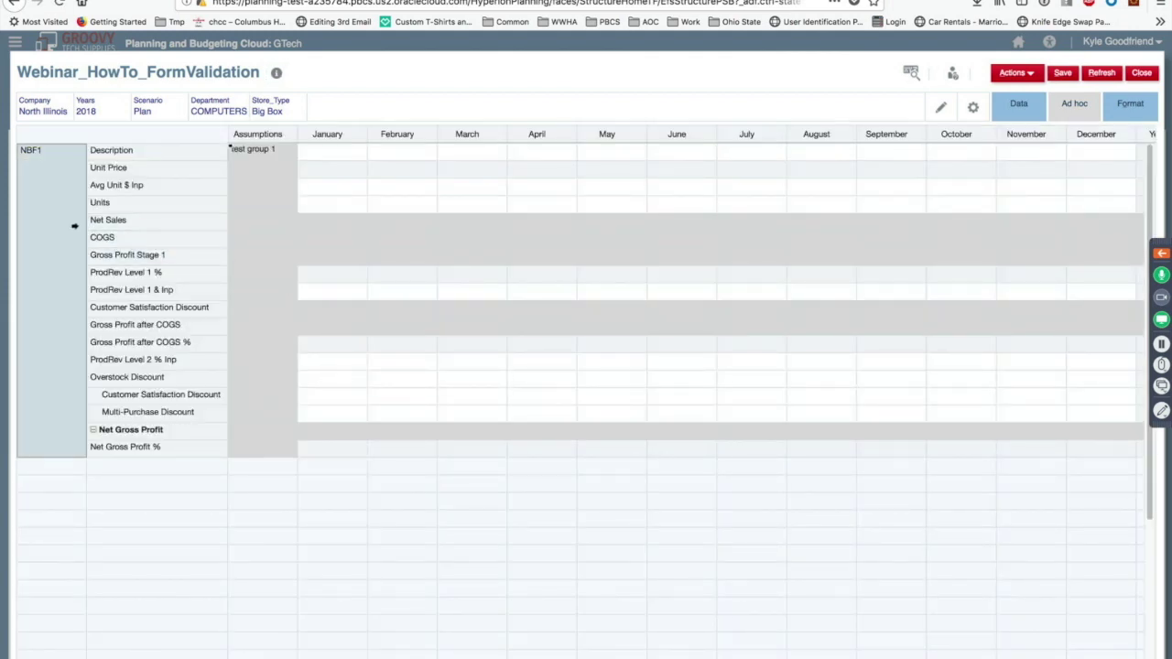
{"action": "right_click", "coordinate": [54, 190]}
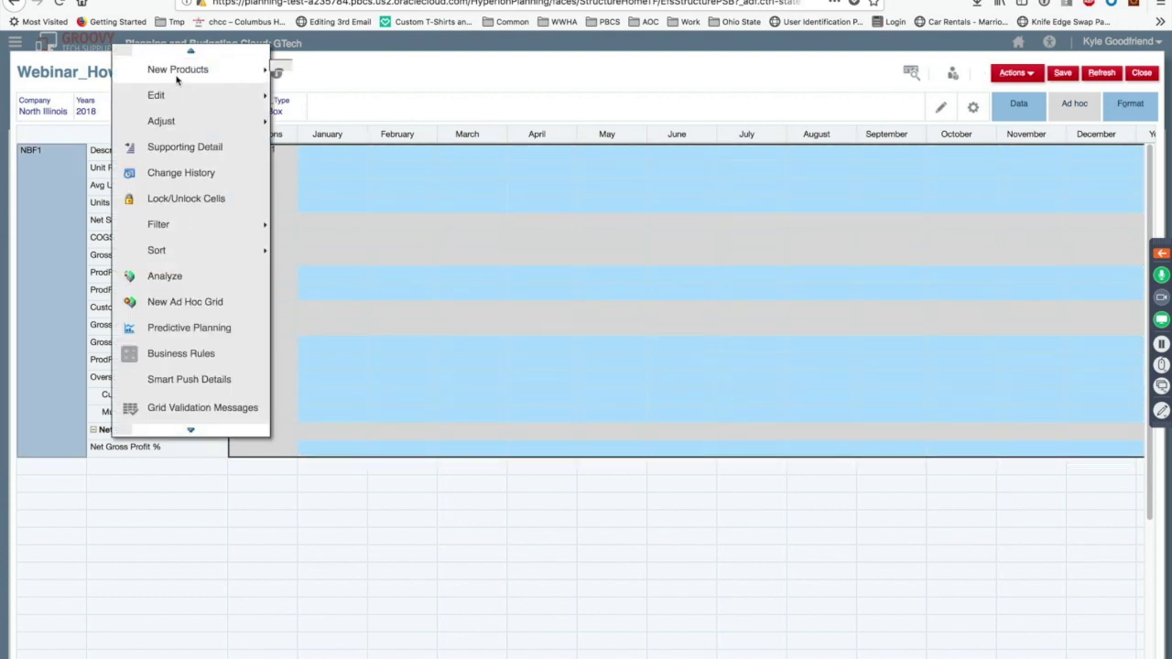
{"action": "mouse_move", "coordinate": [211, 69]}
{"action": "left_click", "coordinate": [338, 124]}
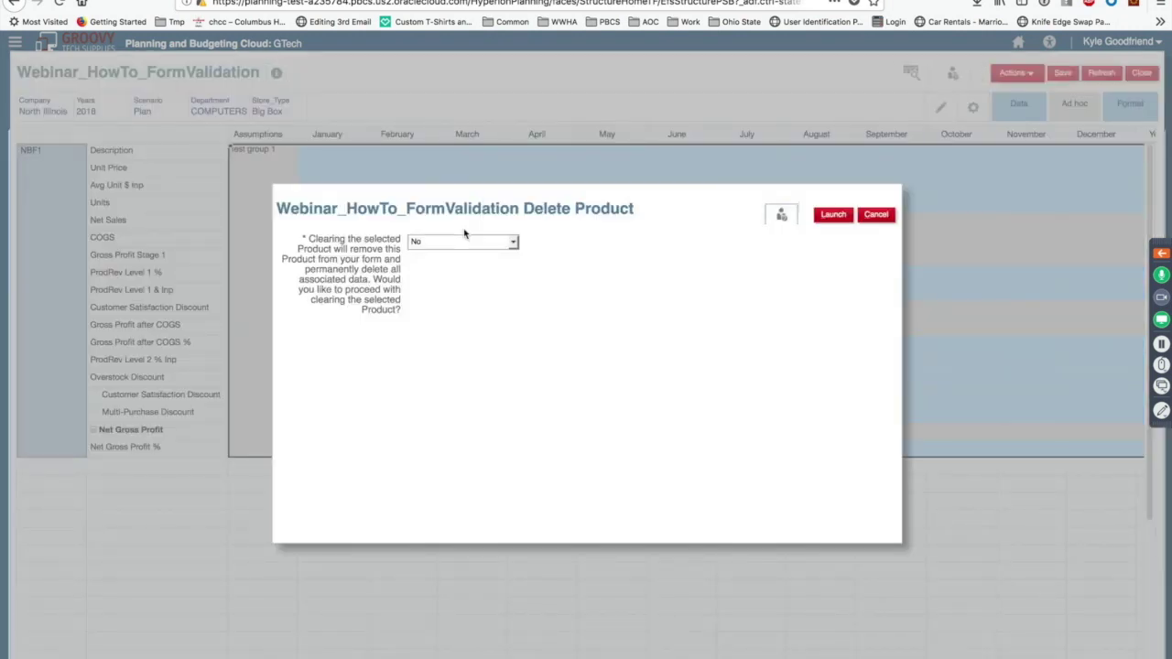
{"action": "left_click", "coordinate": [473, 242]}
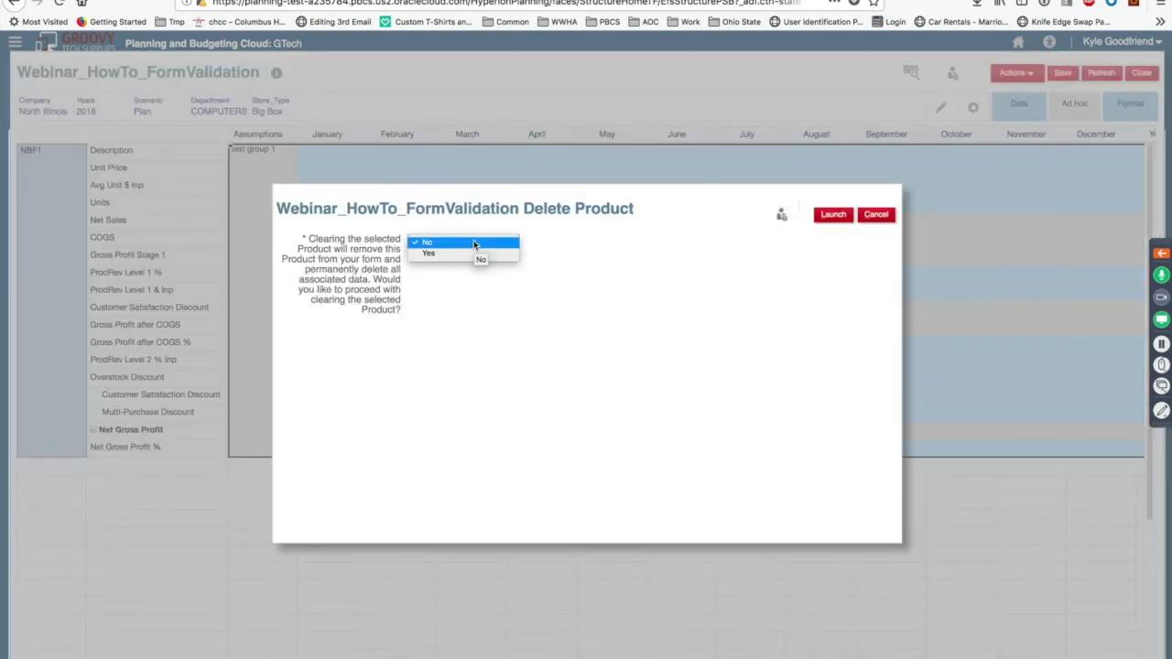
{"action": "left_click", "coordinate": [468, 254]}
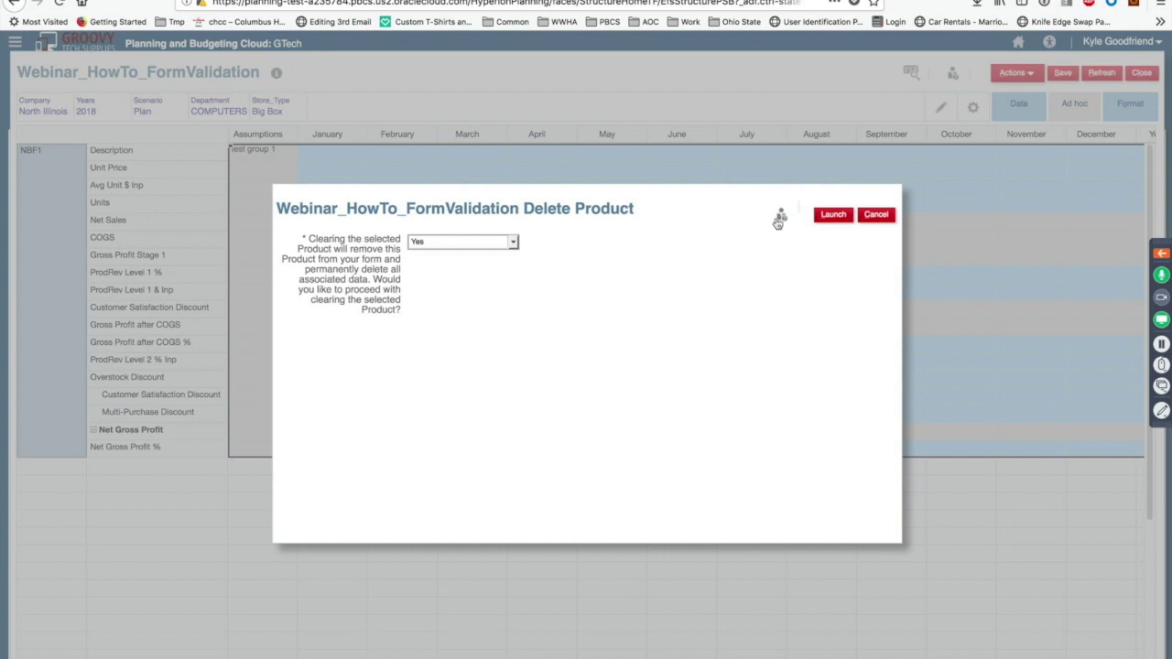
{"action": "left_click", "coordinate": [833, 220]}
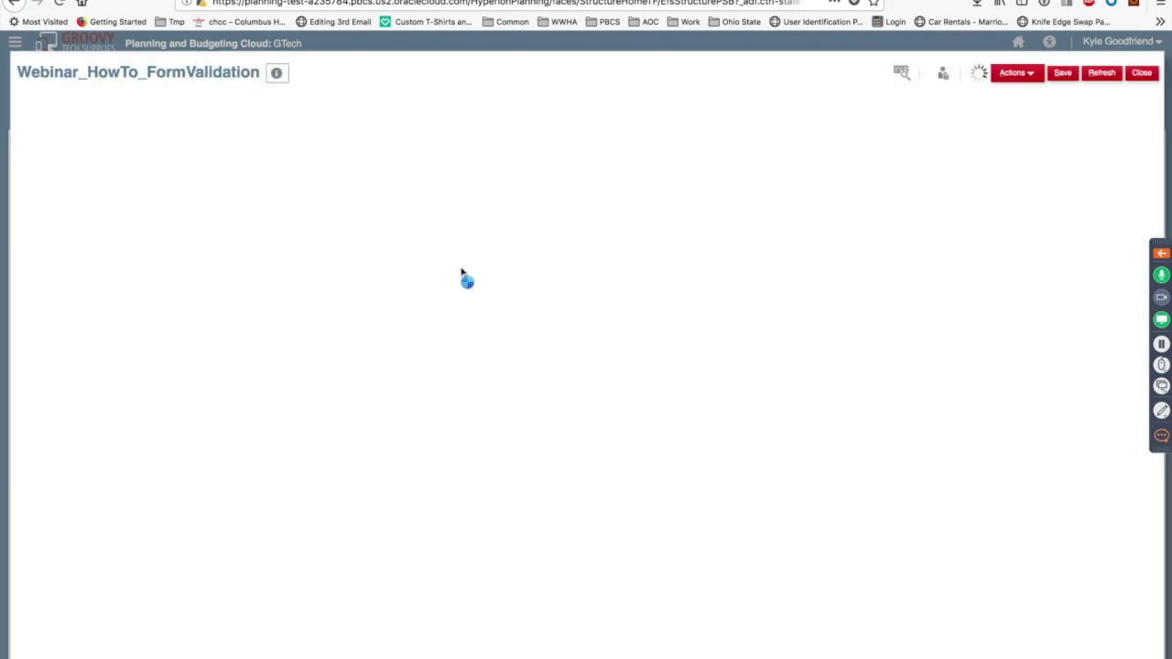
{"action": "left_click", "coordinate": [709, 210]}
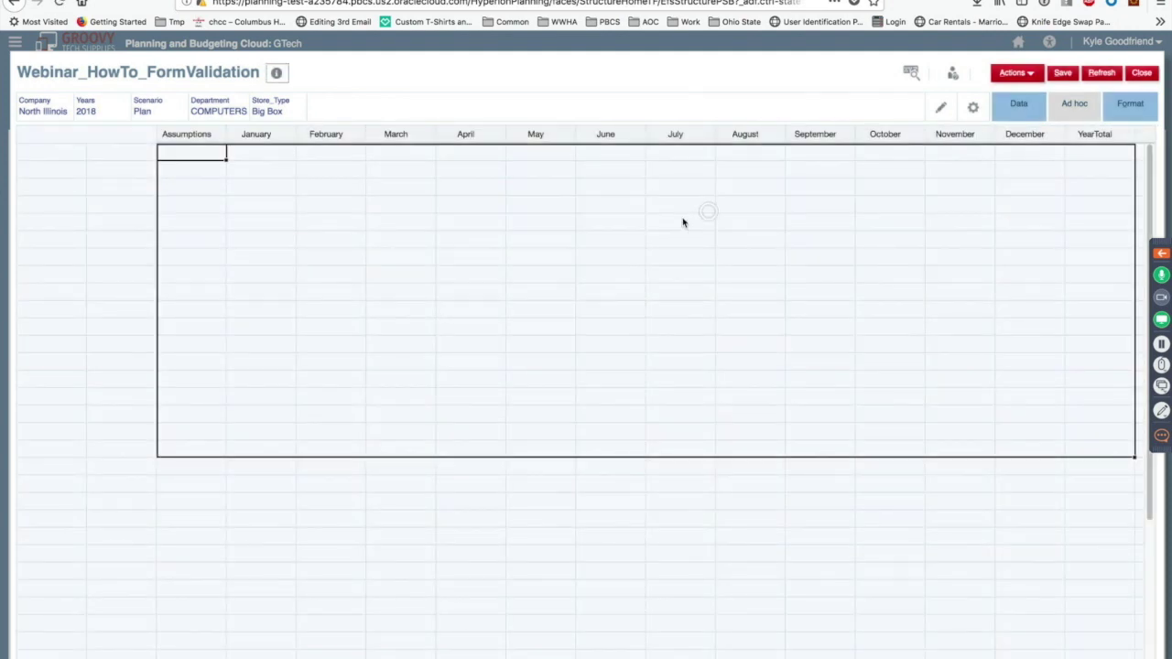
{"action": "left_click", "coordinate": [55, 151]}
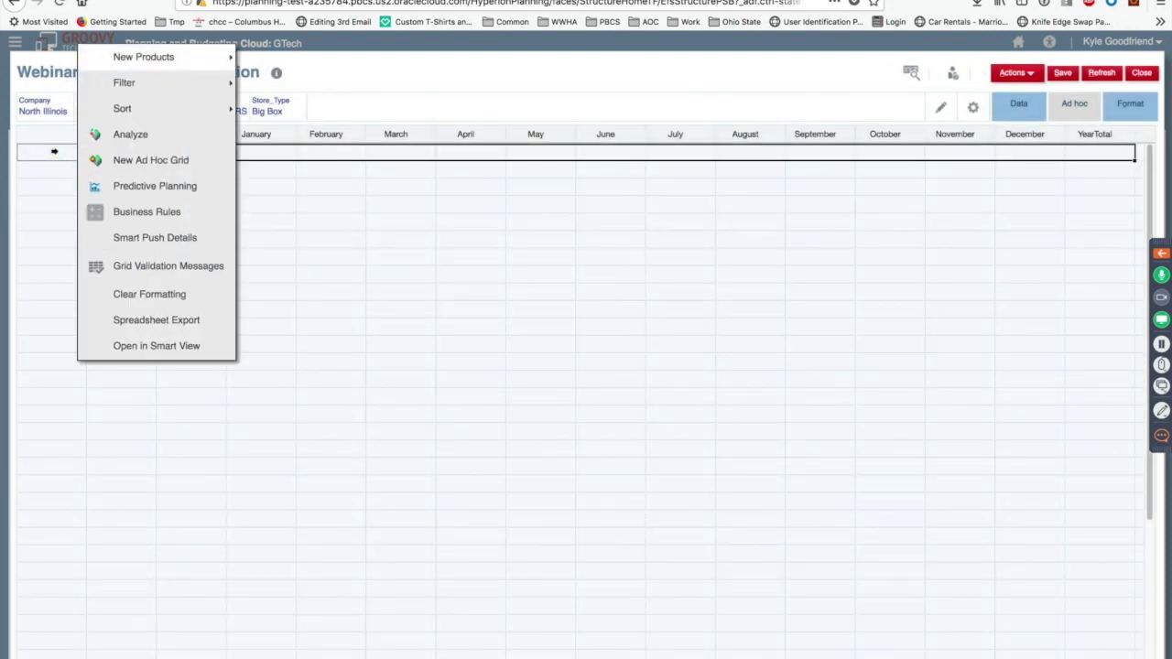
{"action": "mouse_move", "coordinate": [163, 61]}
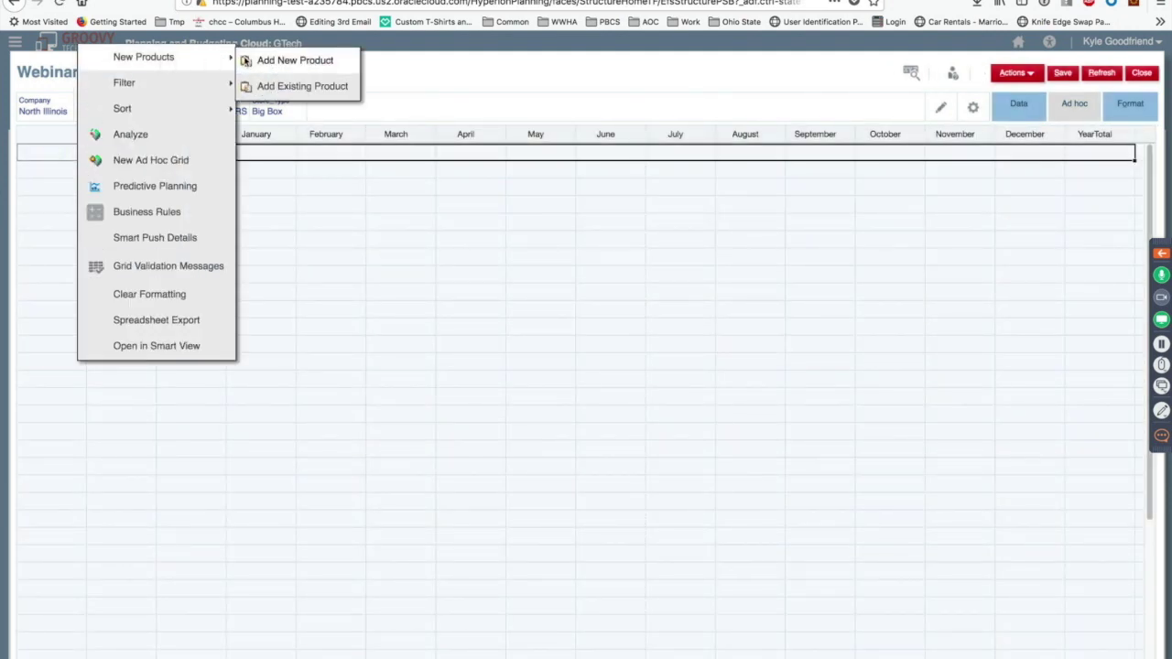
{"action": "left_click", "coordinate": [284, 61]}
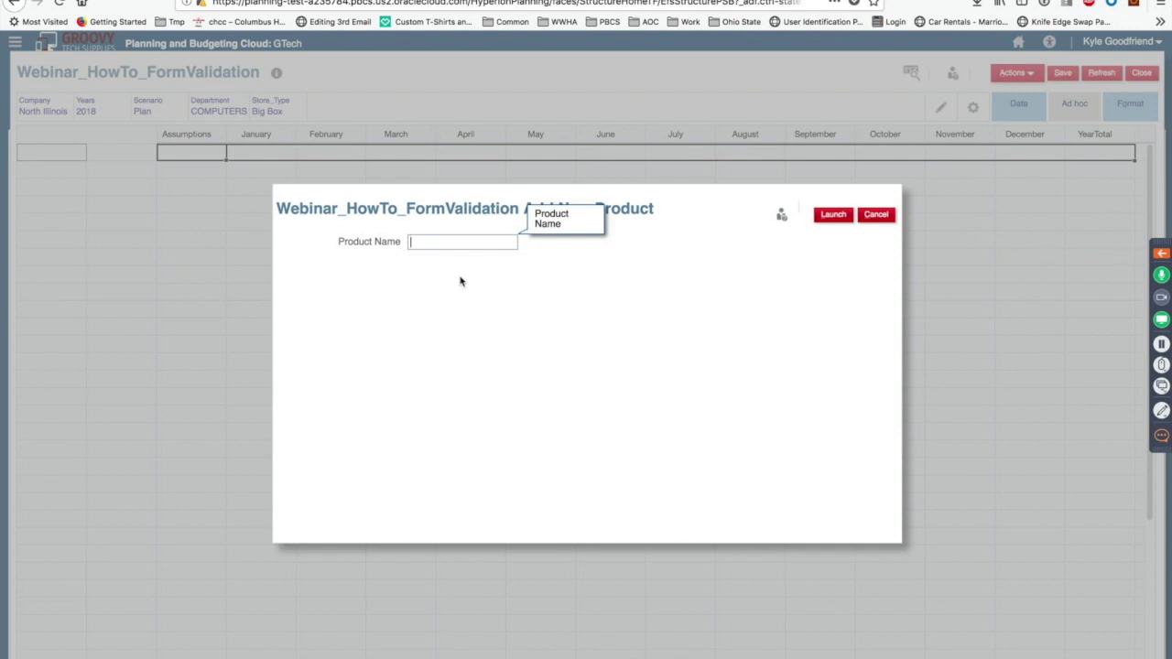
{"action": "type", "text": "Iphone @Red"}
{"action": "left_click", "coordinate": [824, 217]}
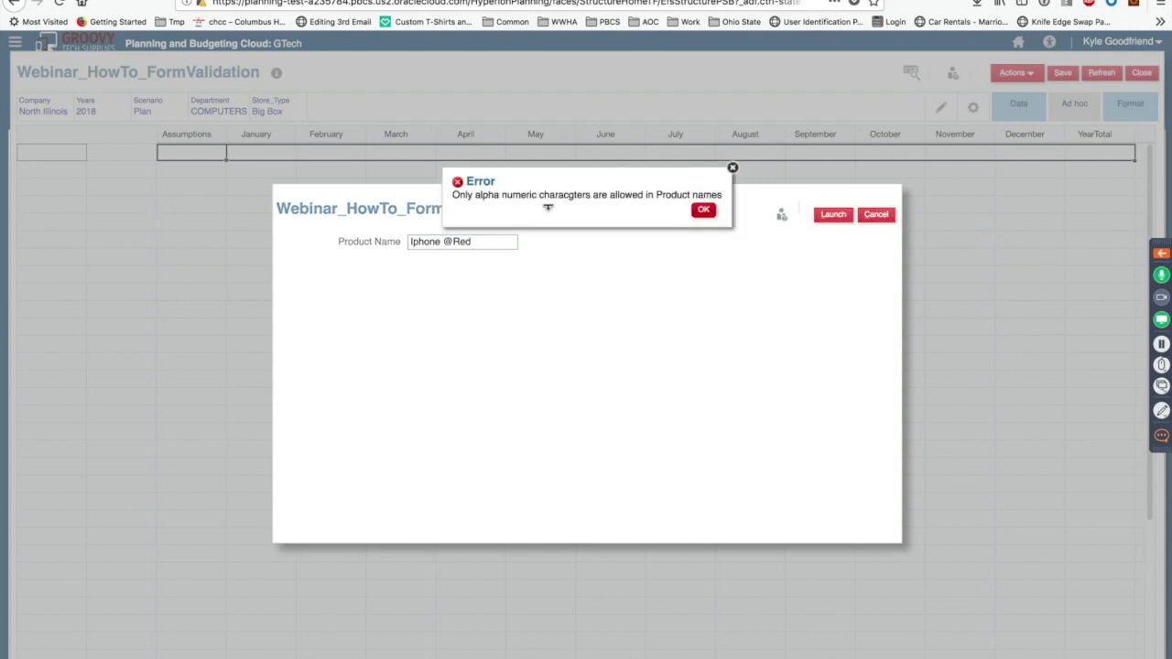
{"action": "left_click", "coordinate": [703, 212]}
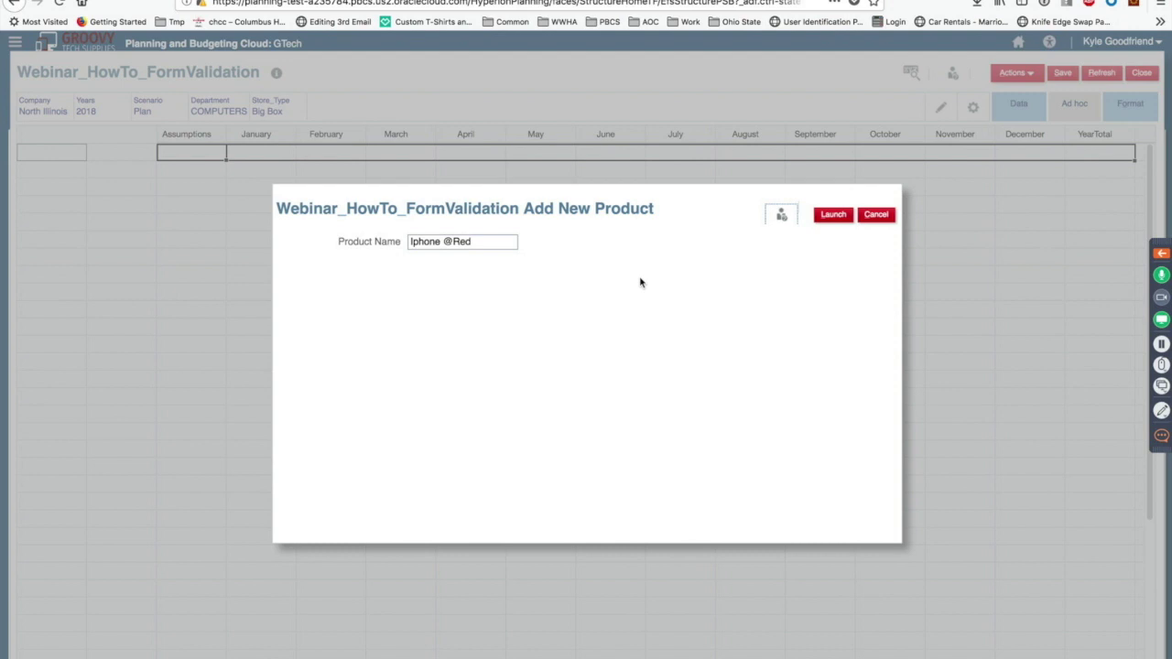
Correct the product name to "Iphone Red" and launch the addition of the new product.
{"action": "left_click_drag", "start_coordinate": [472, 242], "coordinate": [446, 242]}
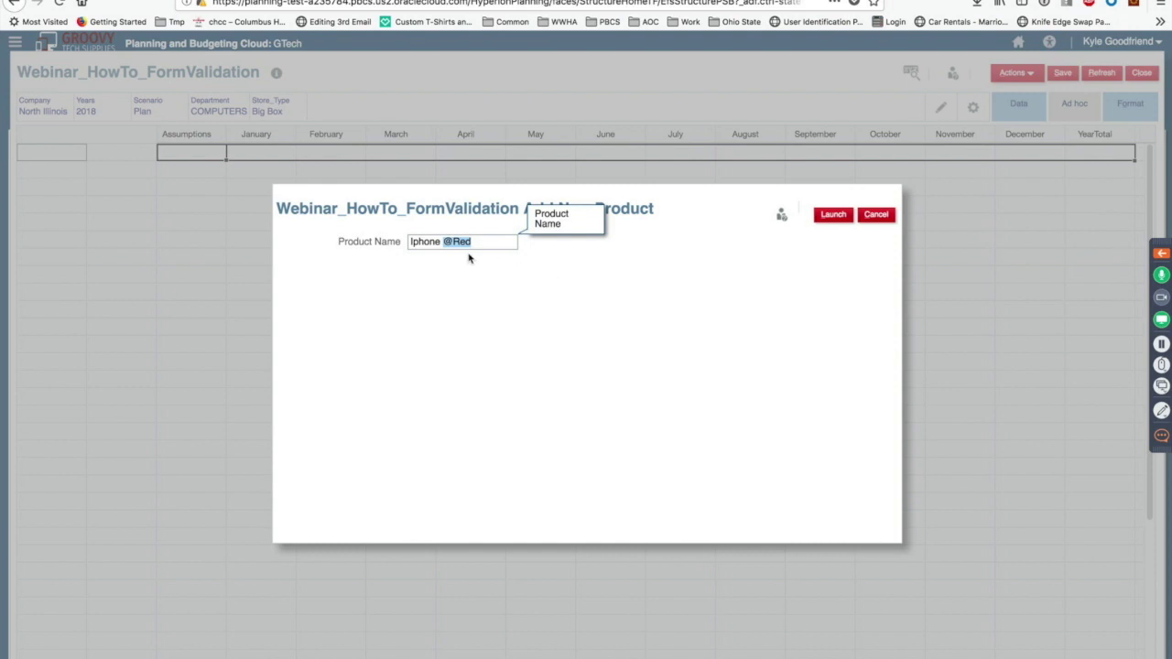
{"action": "type", "text": "Red"}
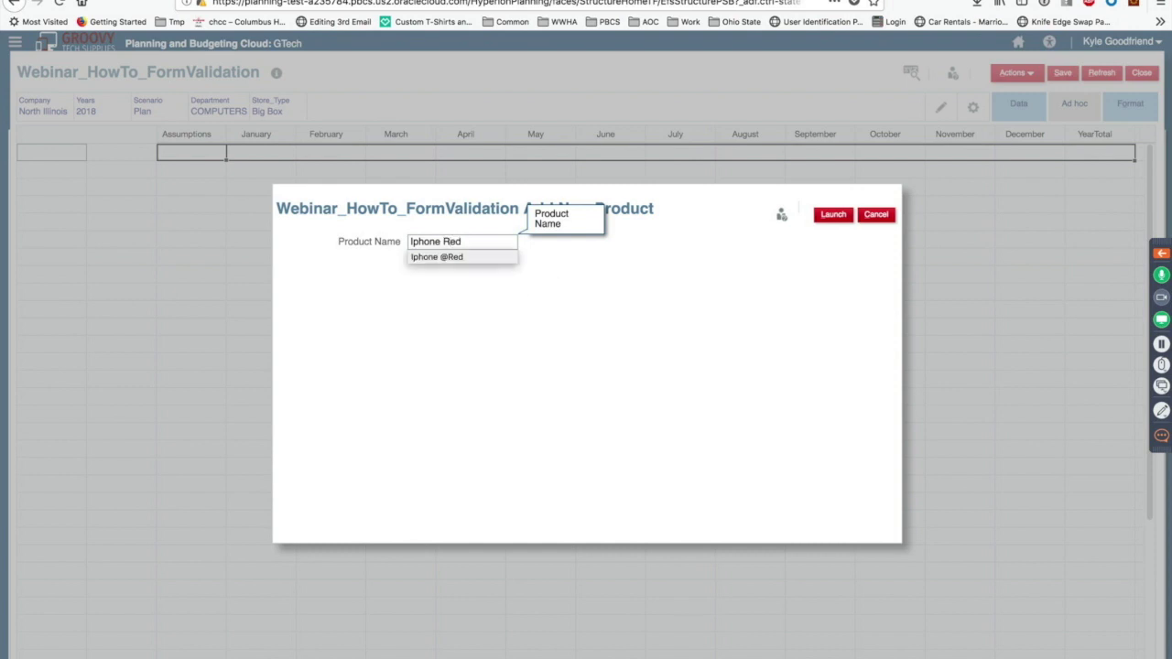
{"action": "left_click", "coordinate": [833, 218]}
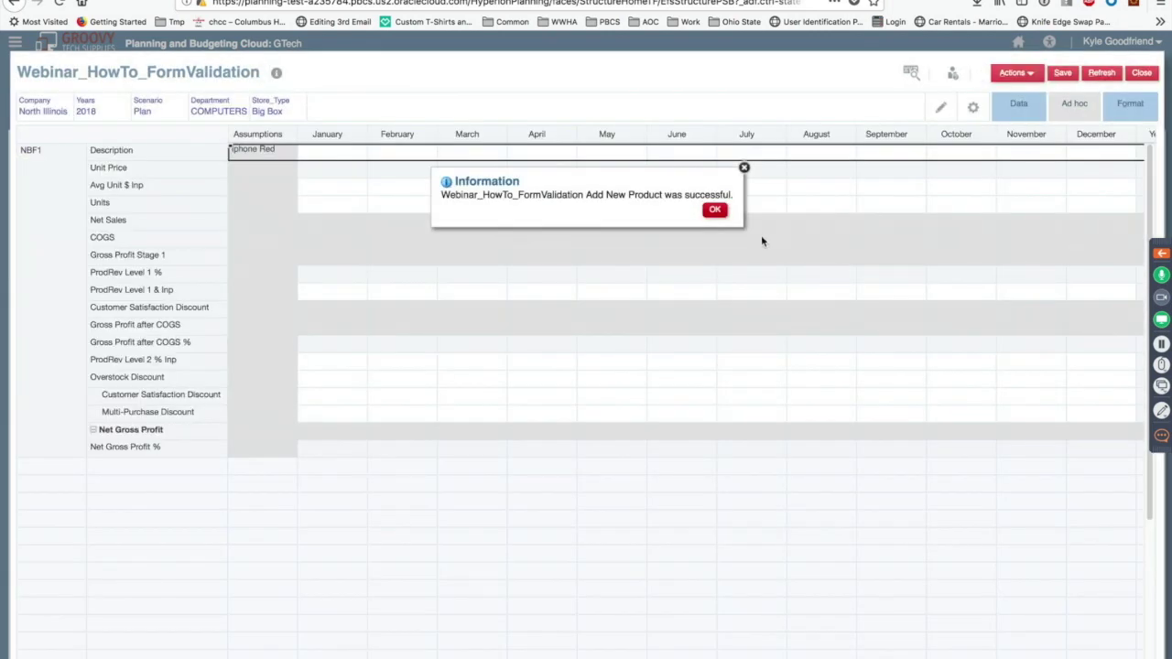
{"action": "left_click", "coordinate": [714, 210]}
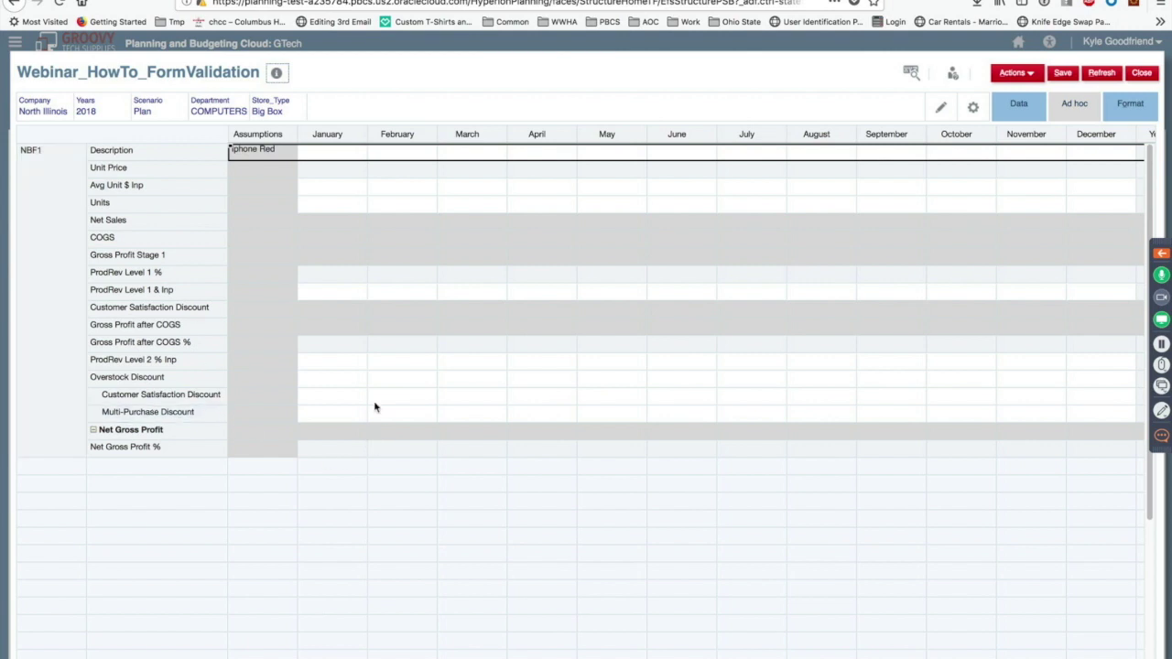
Enter .35 as the January value of ProdRev Level 2 % Inp and try to save the form.
{"action": "left_click", "coordinate": [357, 366]}
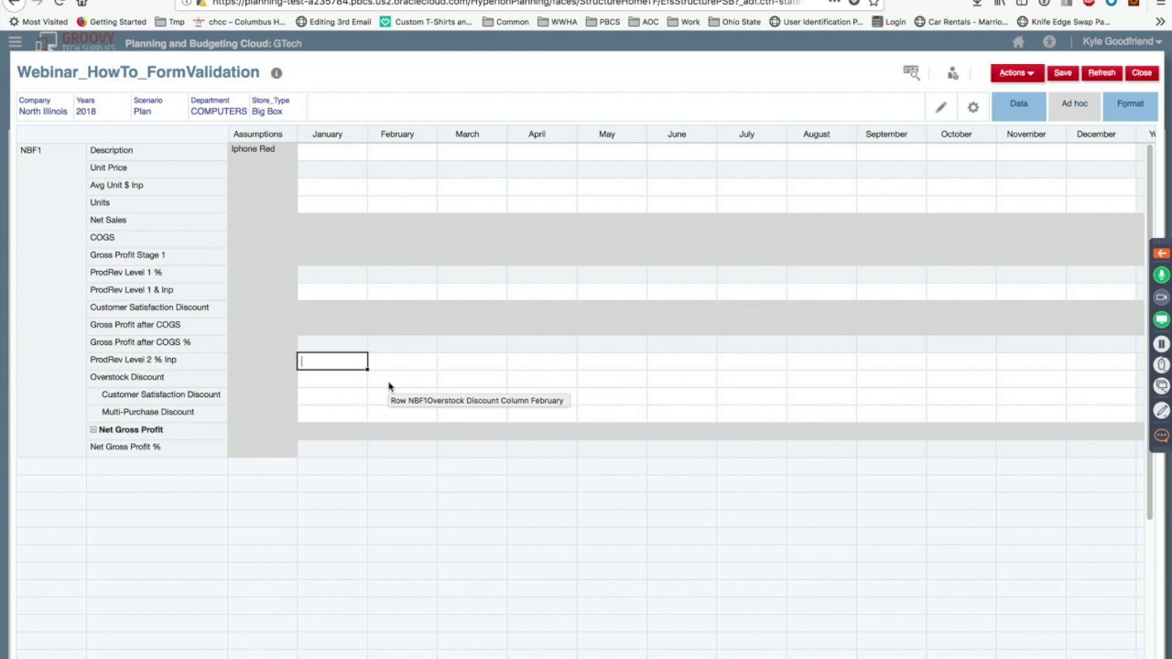
{"action": "type", "text": "35"}
{"action": "key", "text": "BackSpace"}
{"action": "key", "text": "BackSpace"}
{"action": "type", "text": ".35"}
{"action": "key", "text": "Tab"}
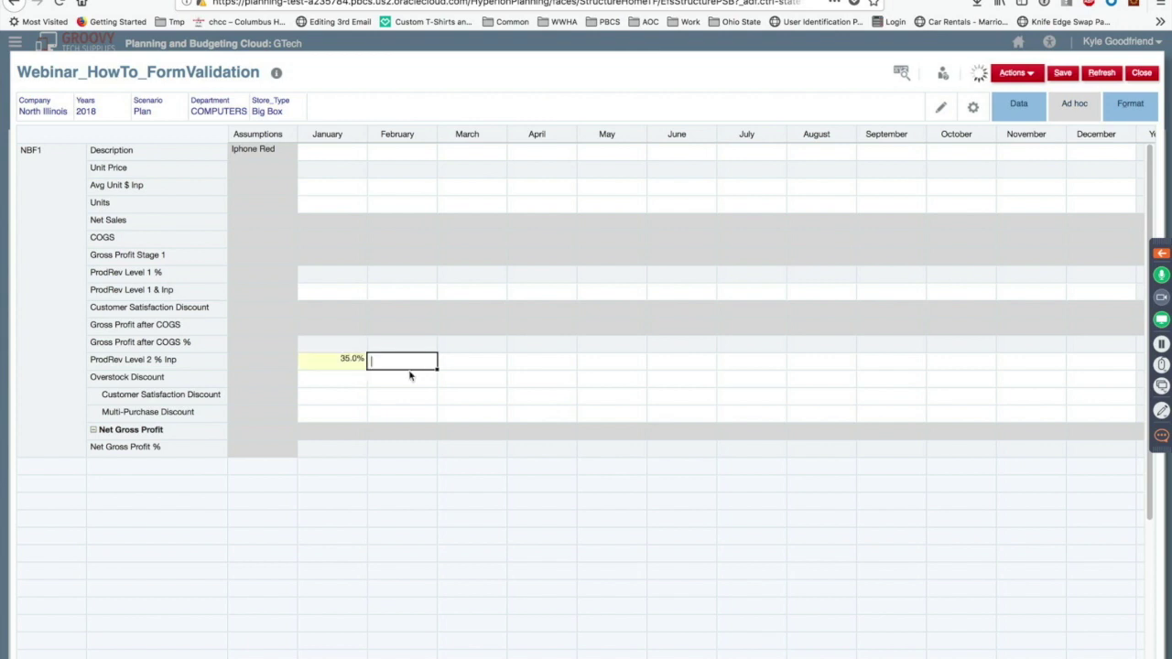
{"action": "left_click", "coordinate": [1062, 73]}
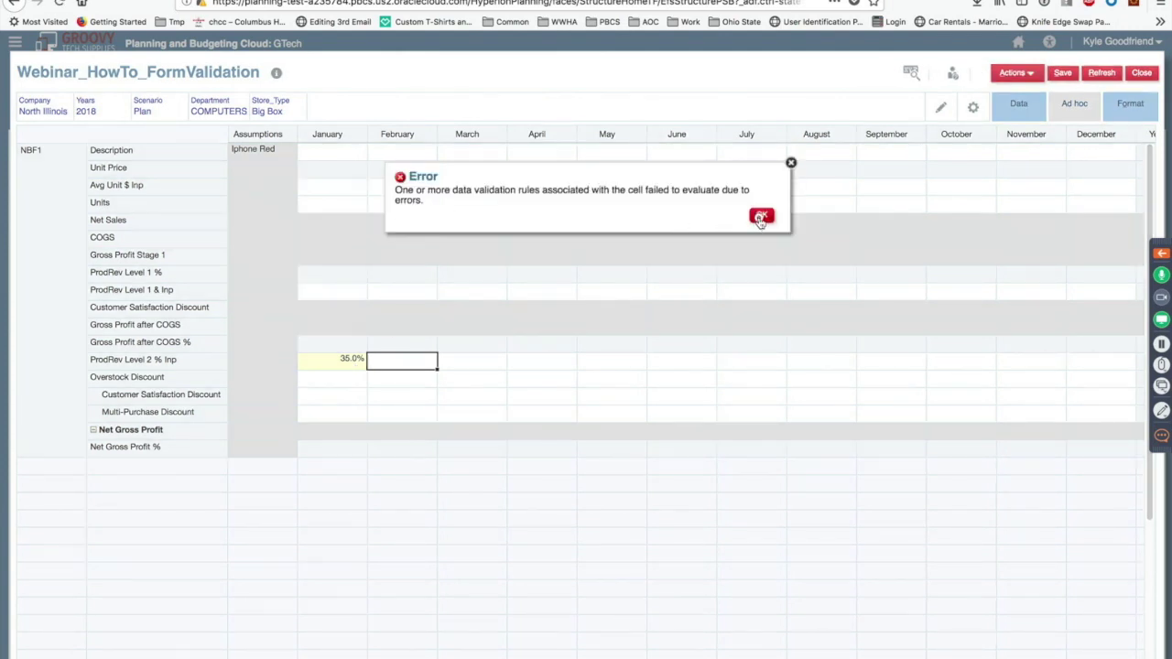
{"action": "left_click", "coordinate": [761, 216]}
{"action": "left_click", "coordinate": [369, 366]}
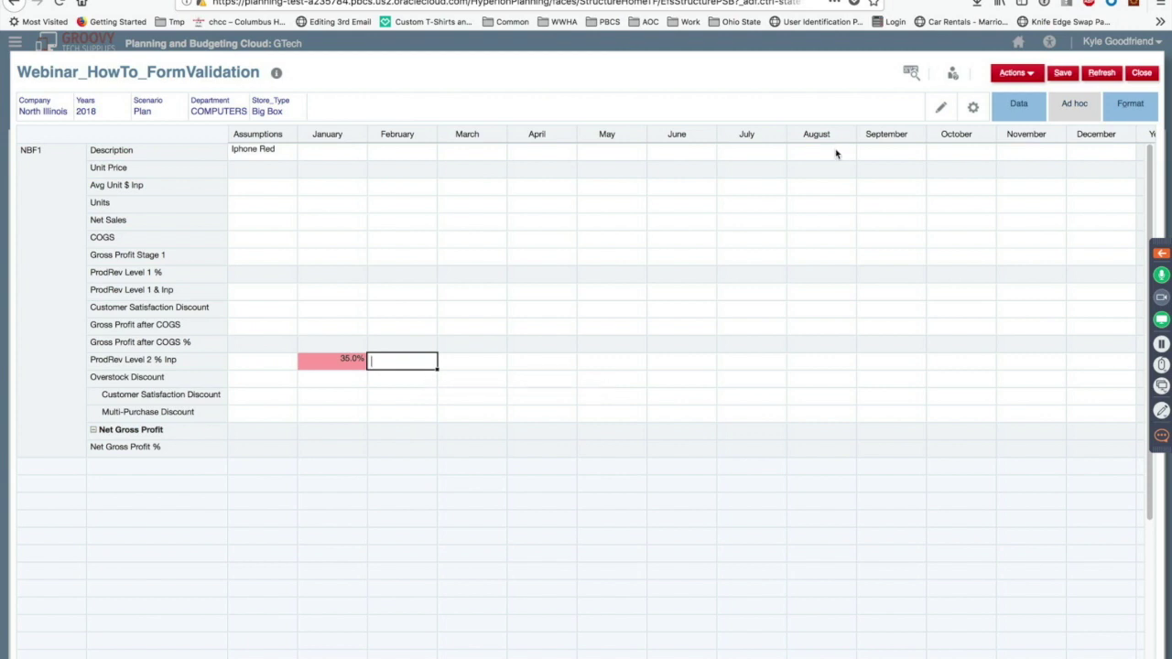
Post the comment "OK for reason x" on the January ProdRev Level 2 % Inp cell.
{"action": "mouse_move", "coordinate": [339, 368]}
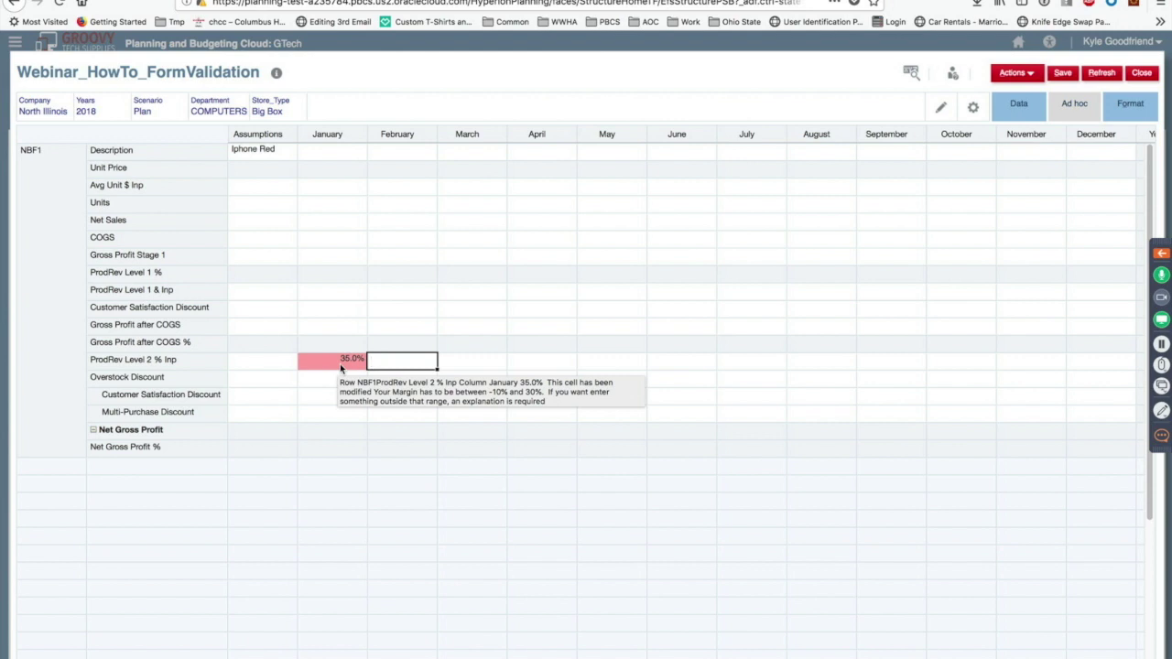
{"action": "left_click", "coordinate": [340, 364]}
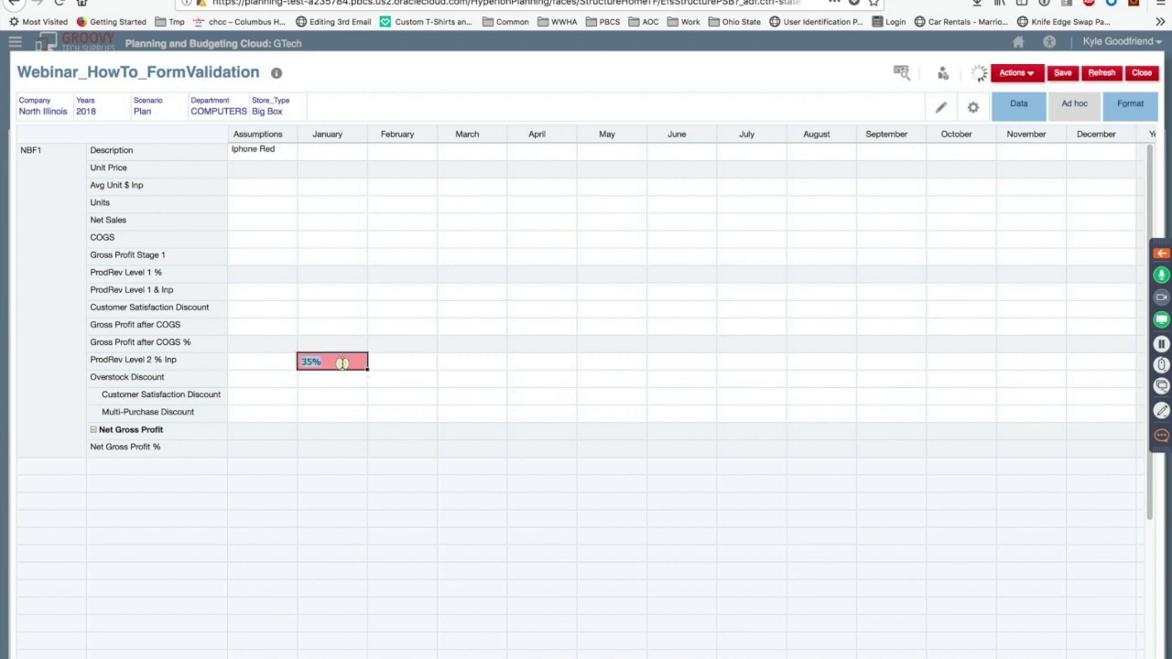
{"action": "right_click", "coordinate": [341, 363]}
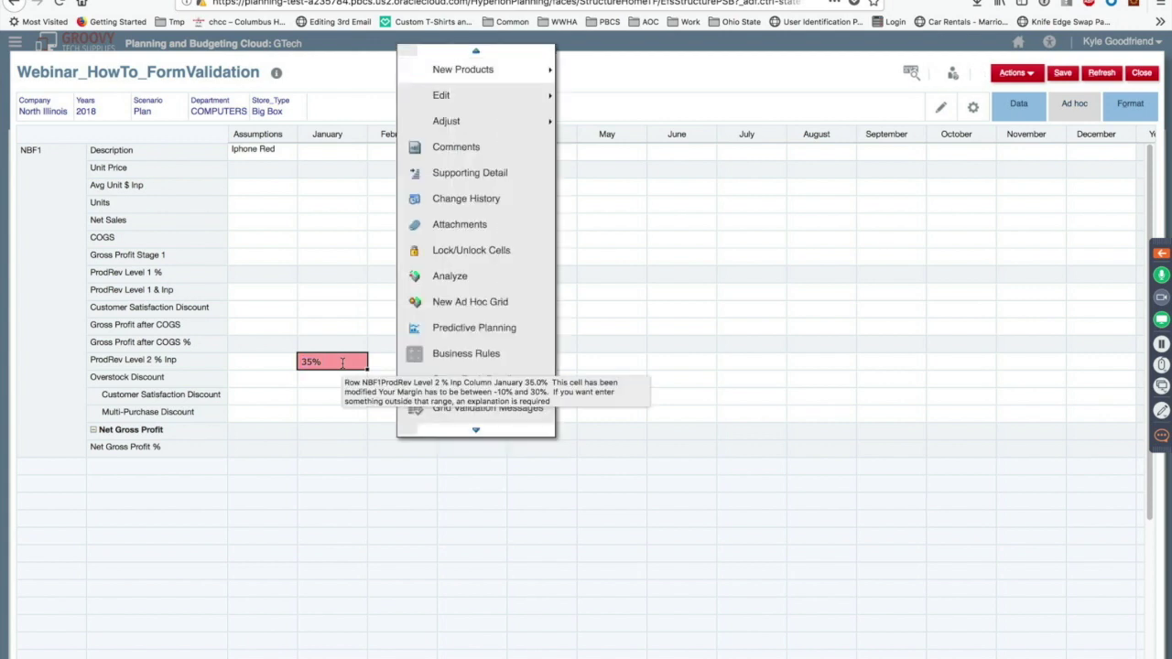
{"action": "left_click", "coordinate": [474, 152]}
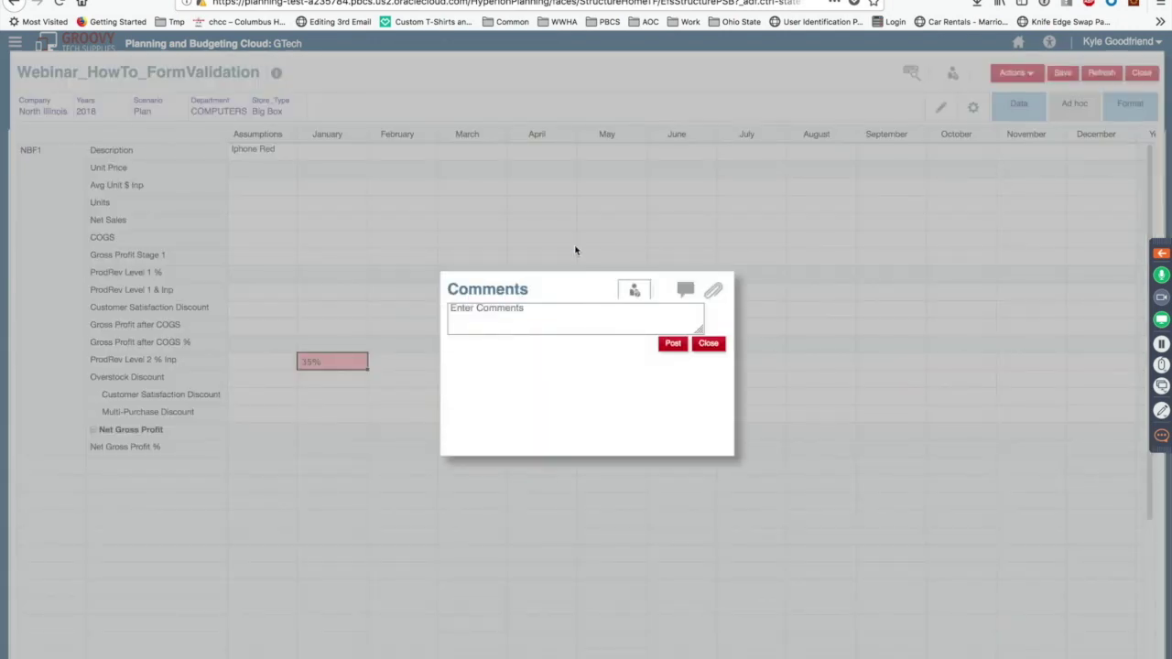
{"action": "left_click", "coordinate": [531, 316]}
{"action": "type", "text": "OK for reason x"}
{"action": "left_click", "coordinate": [674, 344]}
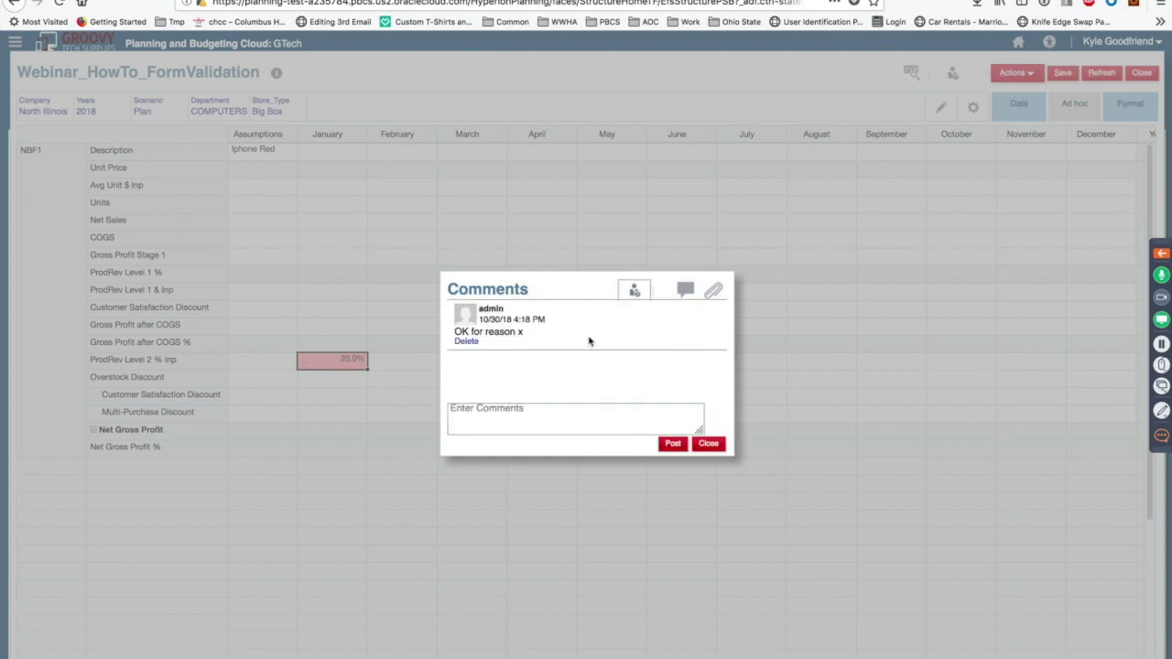
{"action": "left_click", "coordinate": [708, 445]}
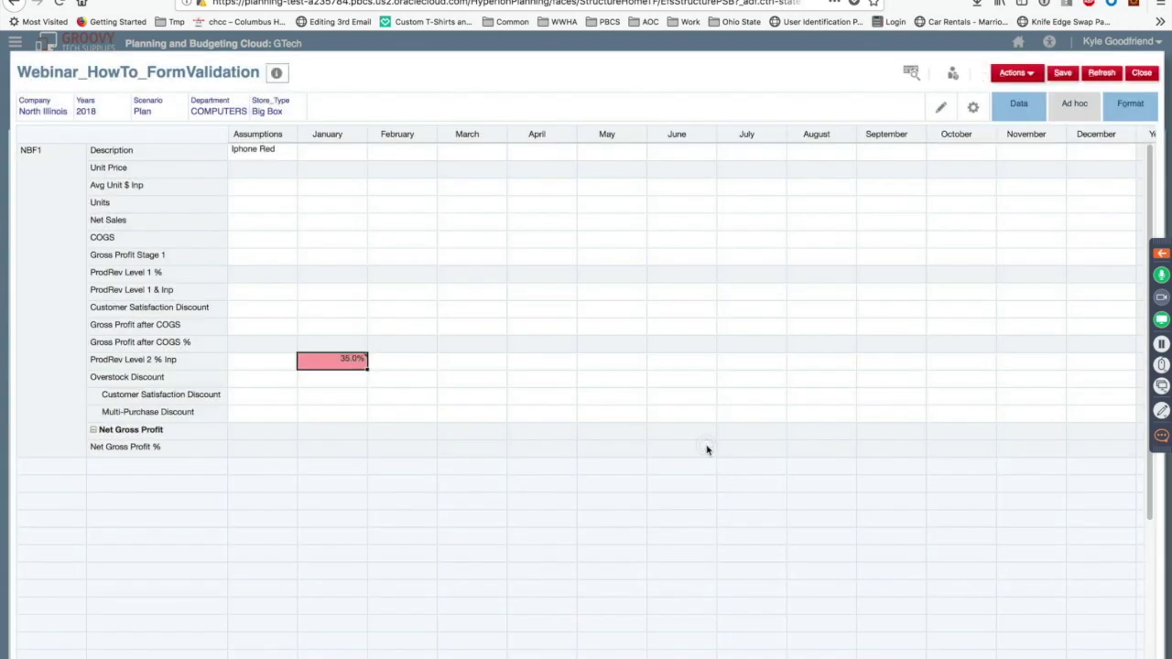
Save the form data with the commented January value.
{"action": "left_click", "coordinate": [381, 364]}
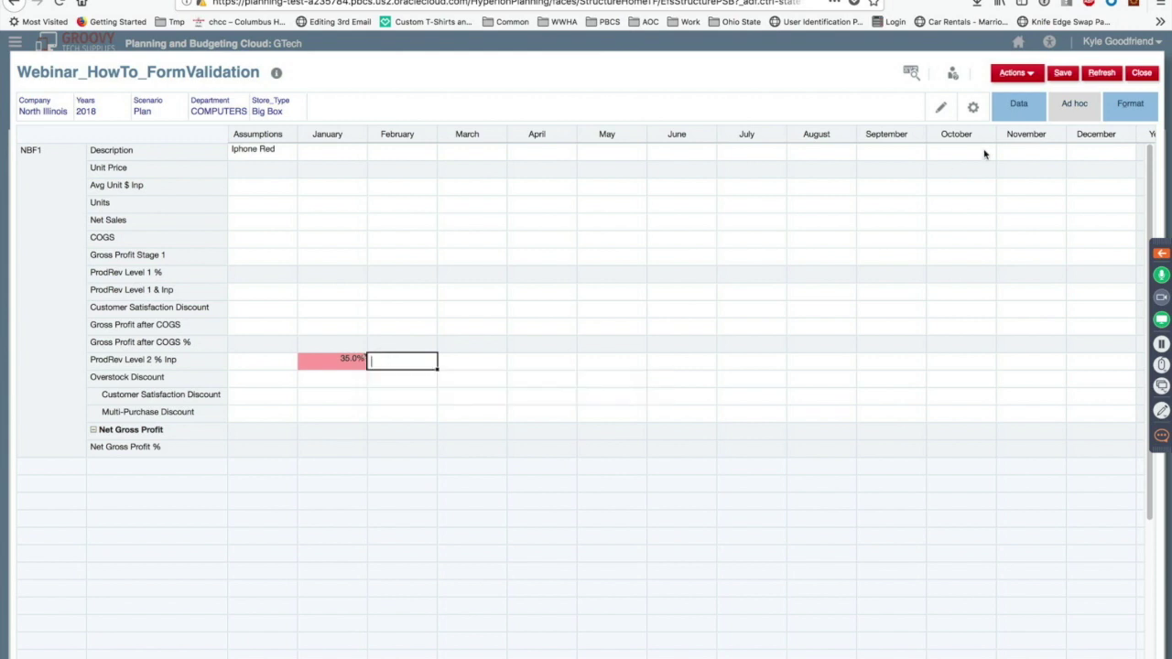
{"action": "left_click", "coordinate": [1060, 73]}
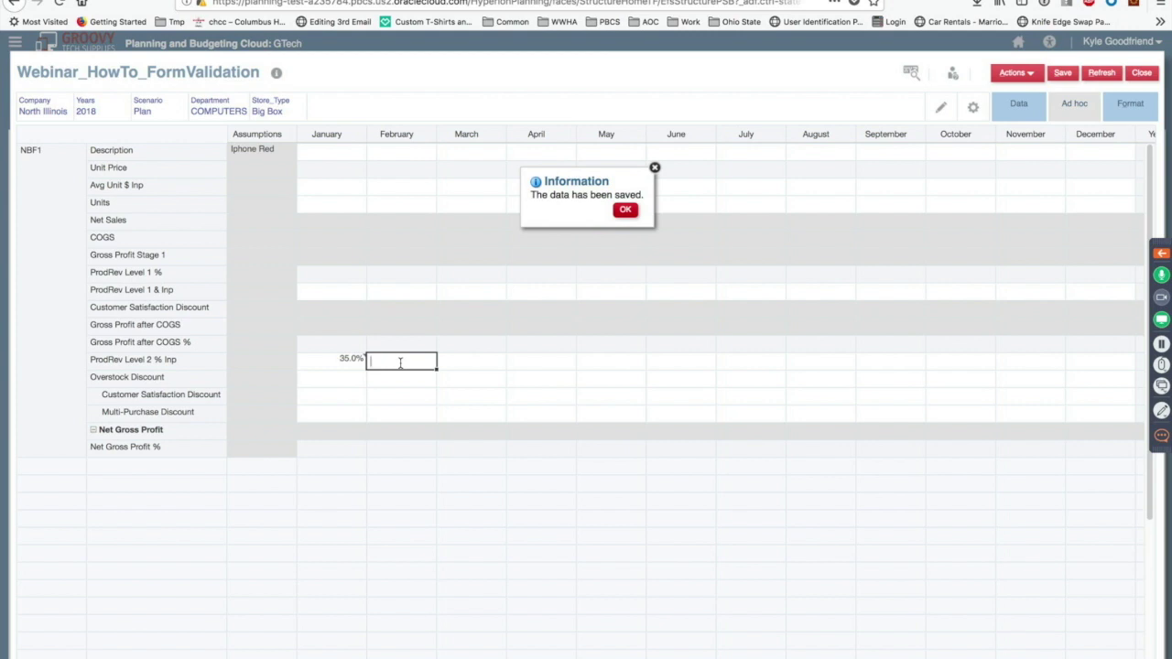
{"action": "left_click", "coordinate": [625, 211]}
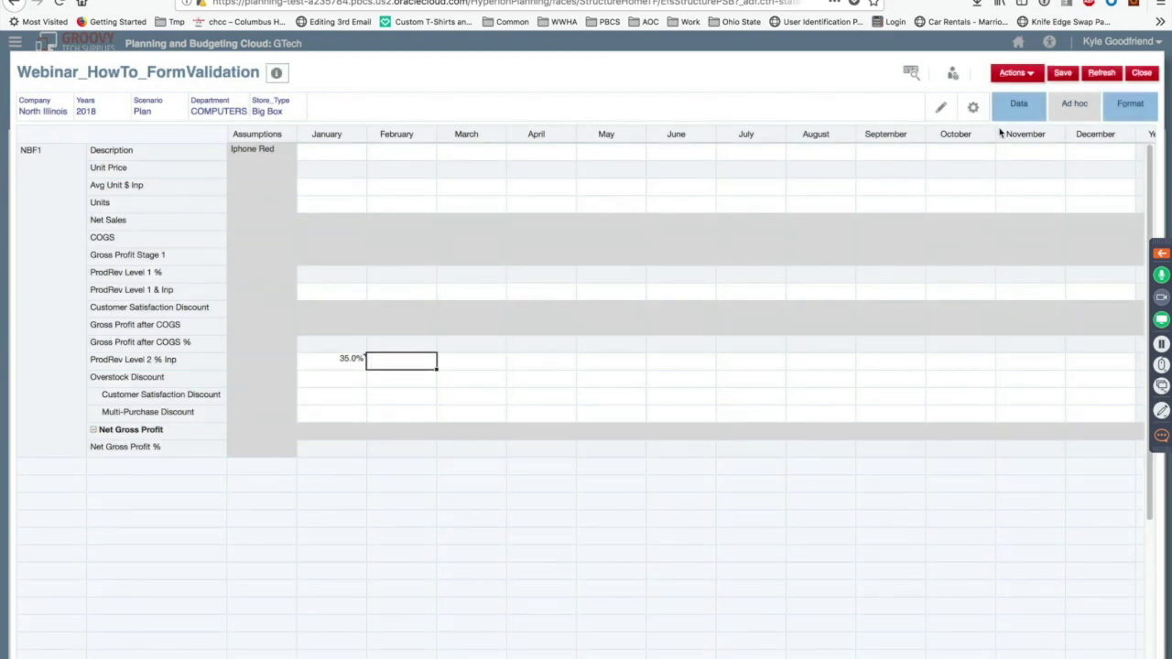
Close the validation form and open the Detailed Product Planning form to view its year-end columns.
{"action": "left_click", "coordinate": [1141, 75]}
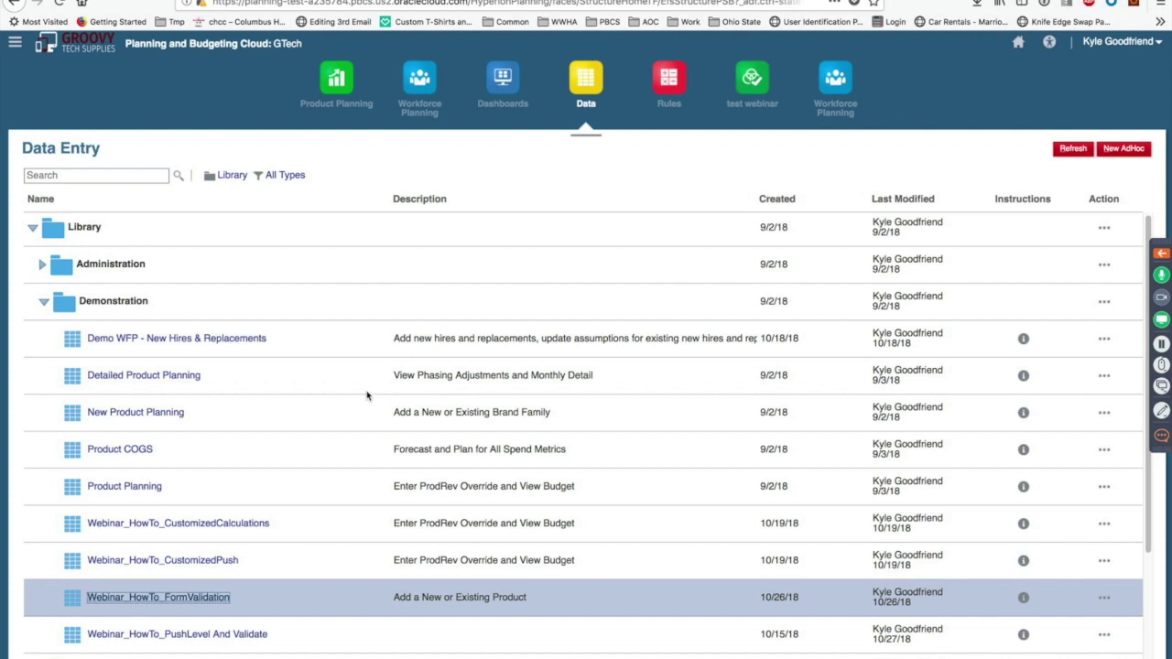
{"action": "left_click", "coordinate": [156, 383]}
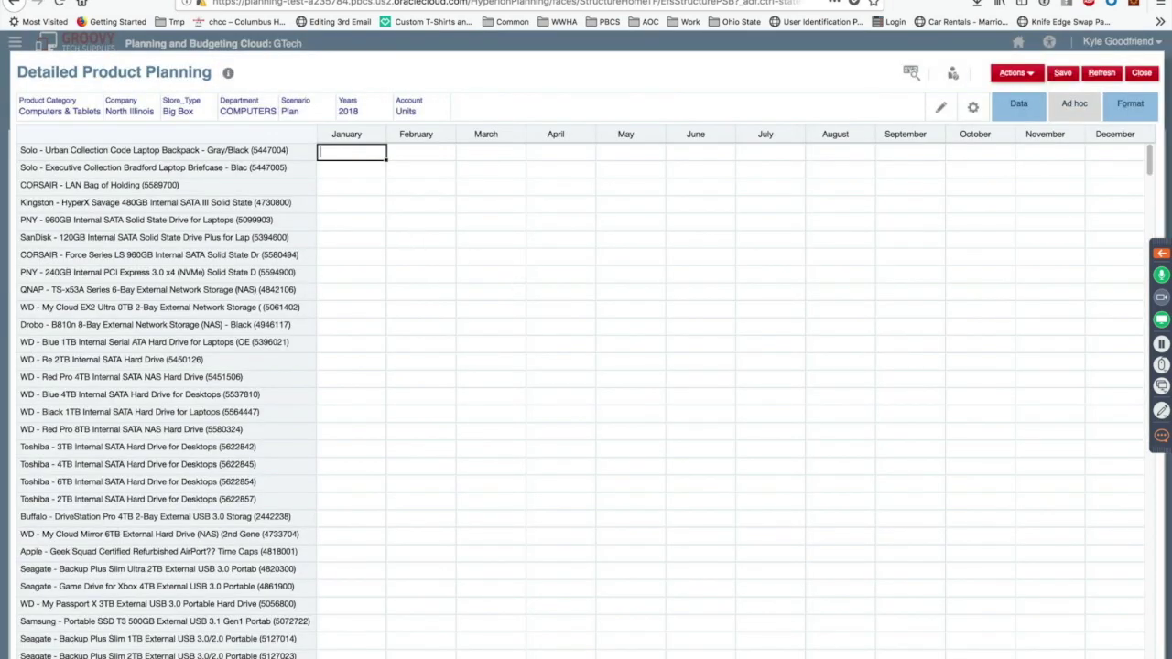
{"action": "scroll", "coordinate": [677, 340], "scroll_direction": "right", "scroll_amount": 9}
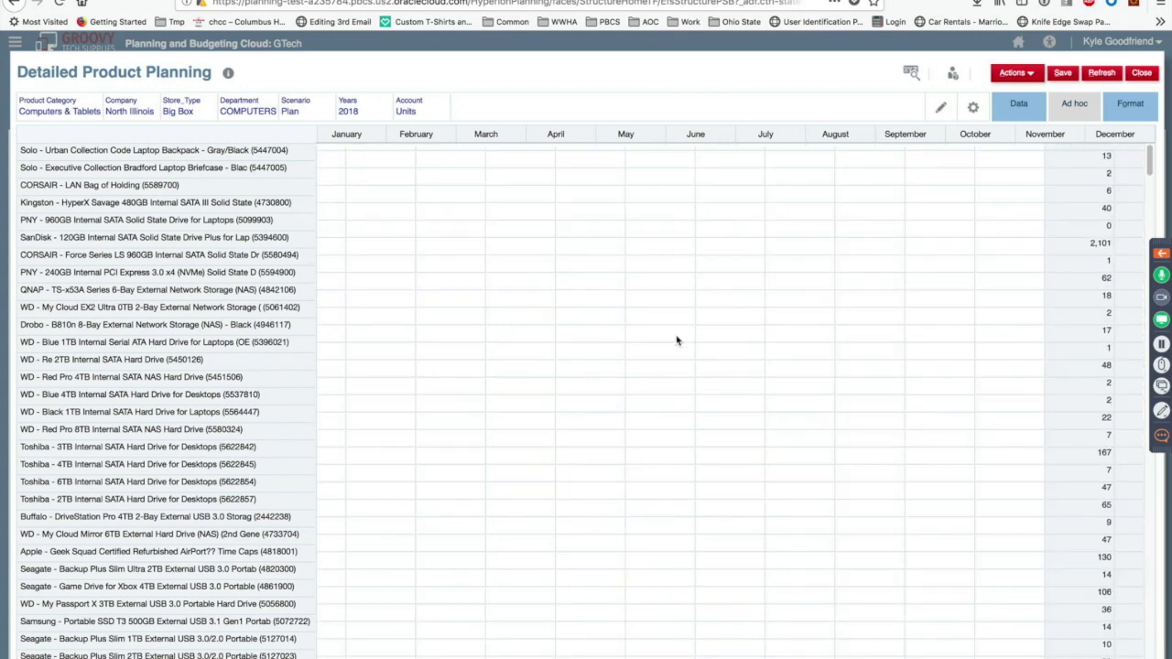
Enter -180 for January and 180 for February on the CORSAIR Force Series LS 960GB row and try to save the form.
{"action": "scroll", "coordinate": [677, 339], "scroll_direction": "right", "scroll_amount": 2}
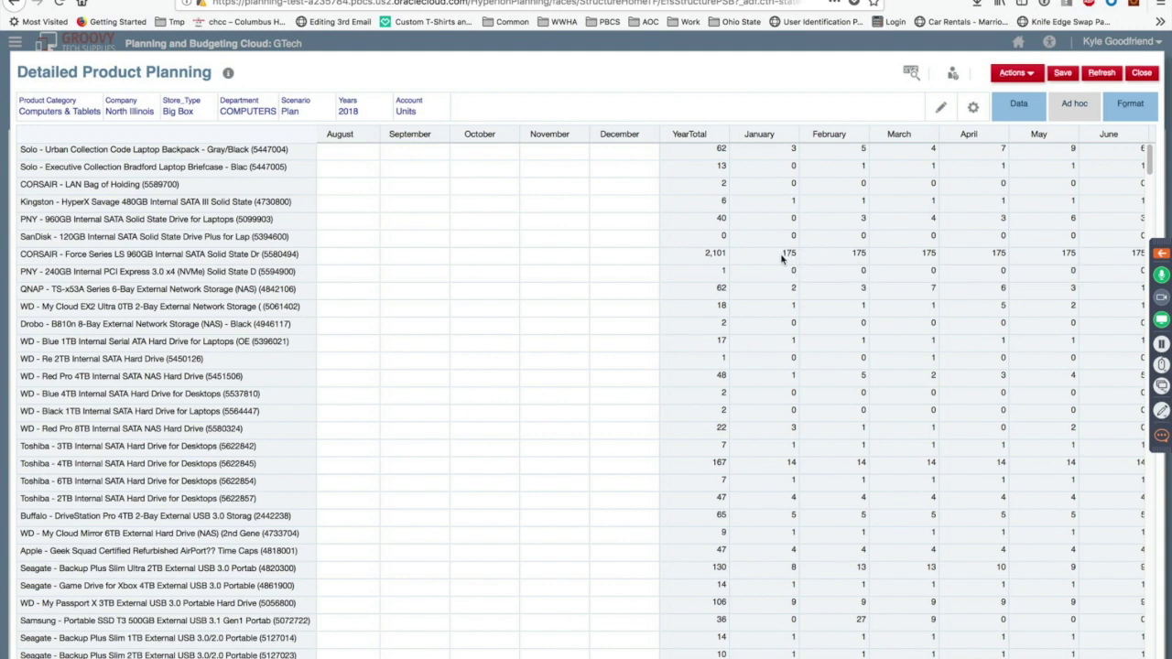
{"action": "left_click", "coordinate": [293, 254]}
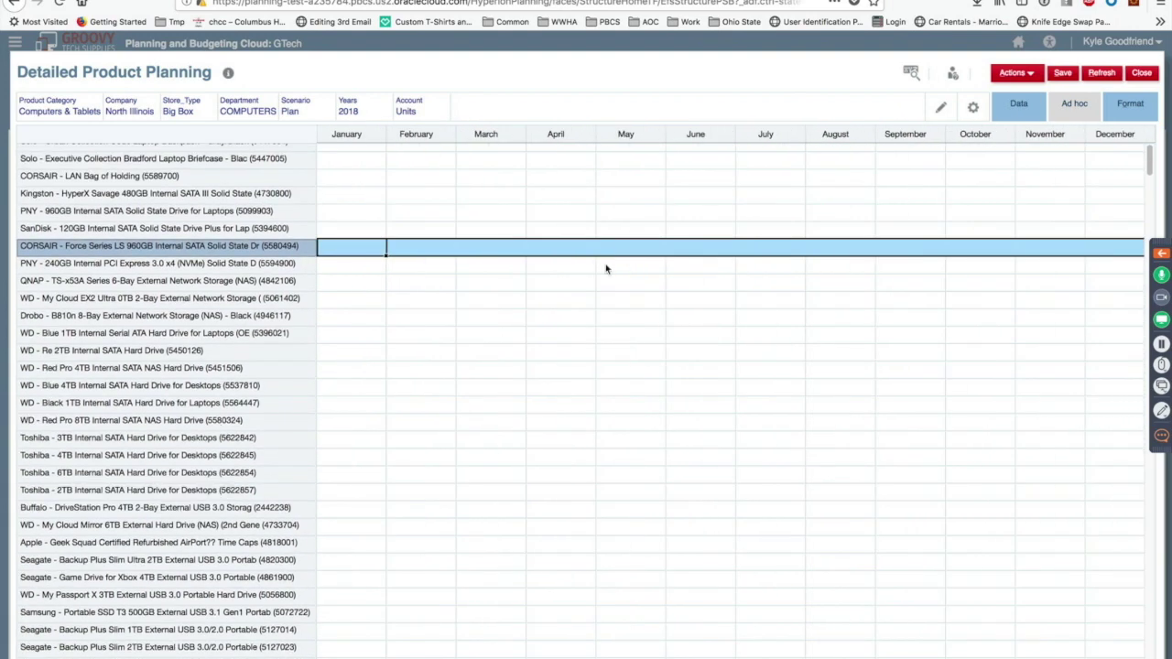
{"action": "left_click", "coordinate": [372, 246]}
{"action": "type", "text": "-180"}
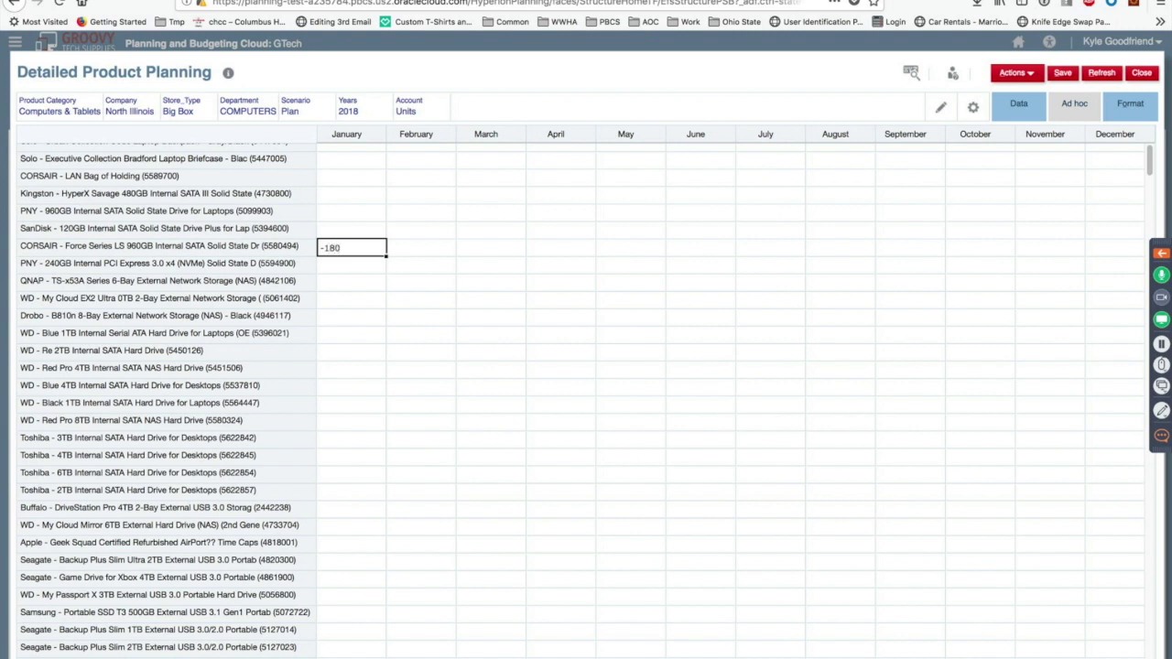
{"action": "key", "text": "Tab"}
{"action": "type", "text": "180"}
{"action": "key", "text": "Tab"}
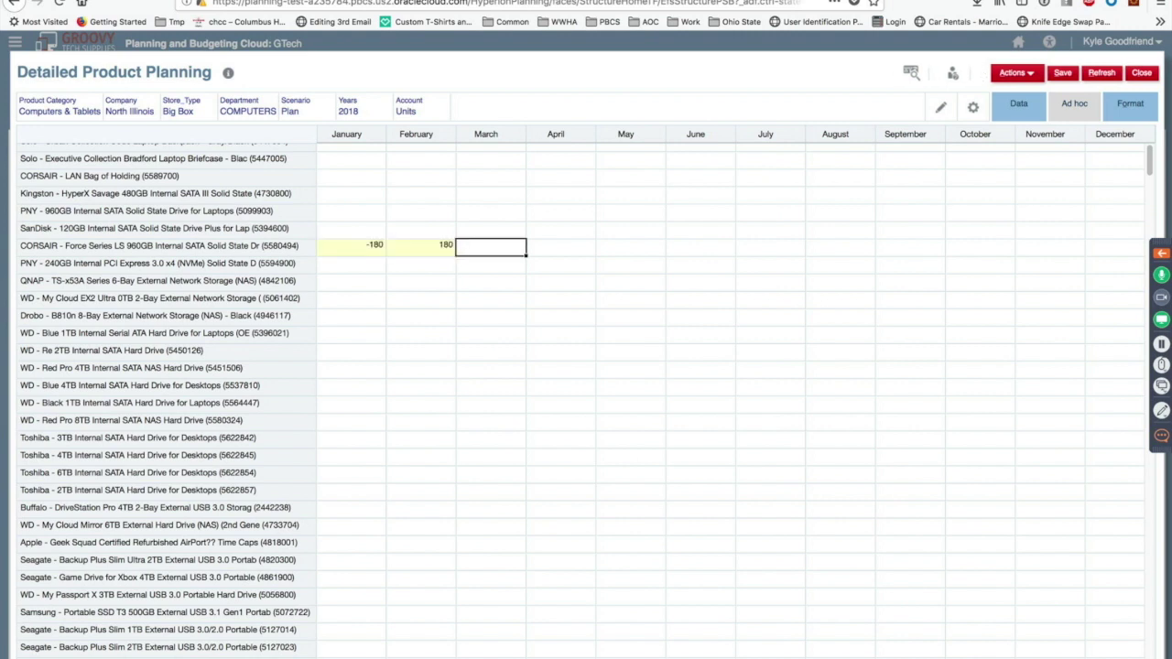
{"action": "left_click", "coordinate": [1062, 77]}
{"action": "mouse_move", "coordinate": [377, 254]}
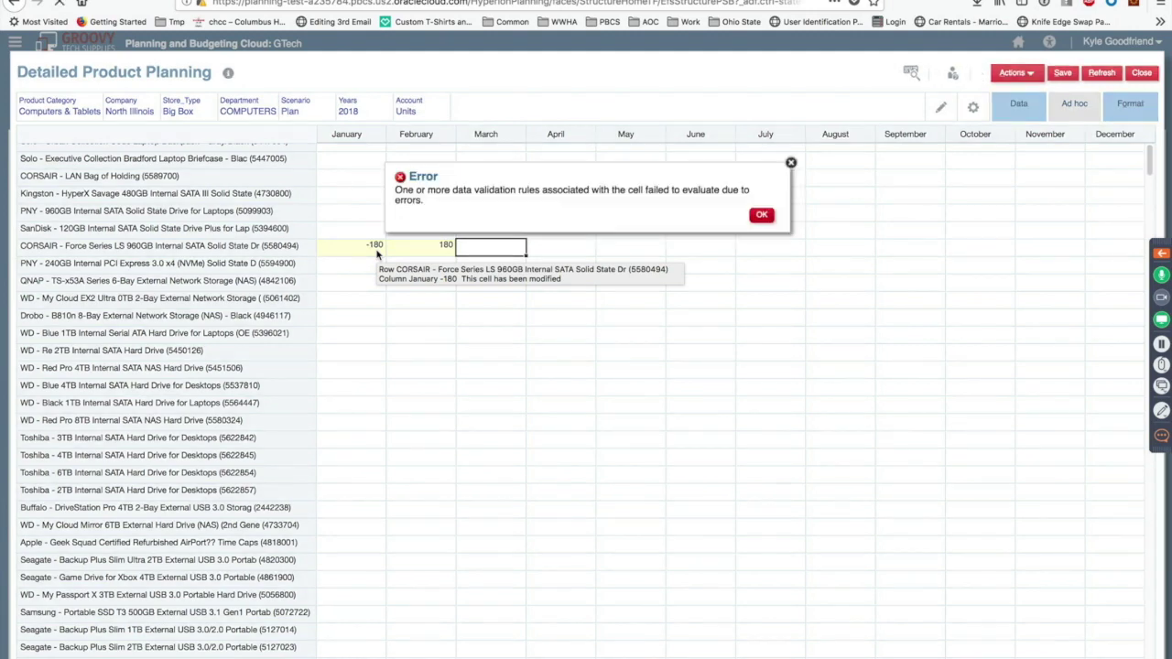
{"action": "left_click", "coordinate": [761, 218]}
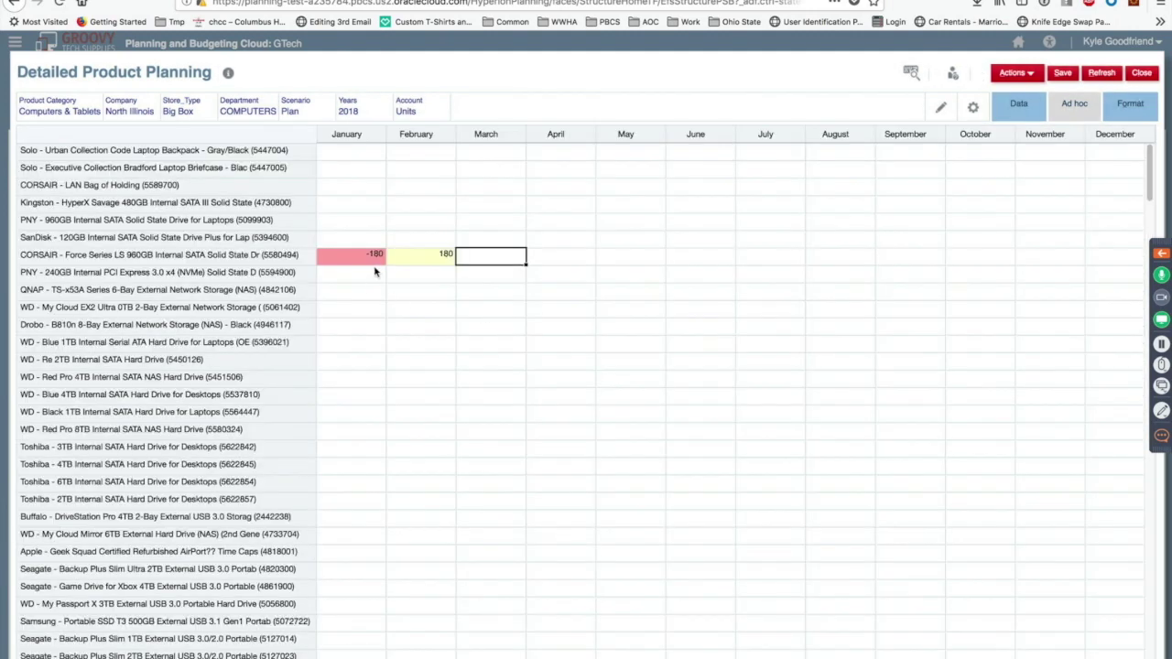
Set the January adjustment of the CORSAIR Force Series LS 960GB row to 170.
{"action": "mouse_move", "coordinate": [375, 259]}
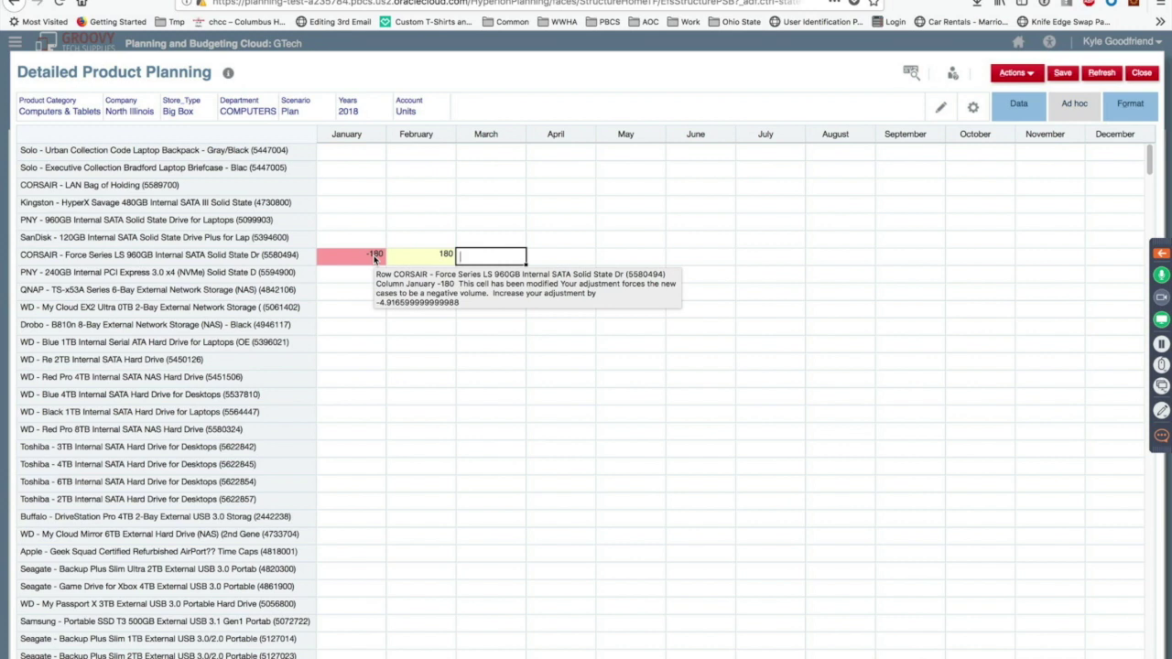
{"action": "left_click", "coordinate": [375, 259]}
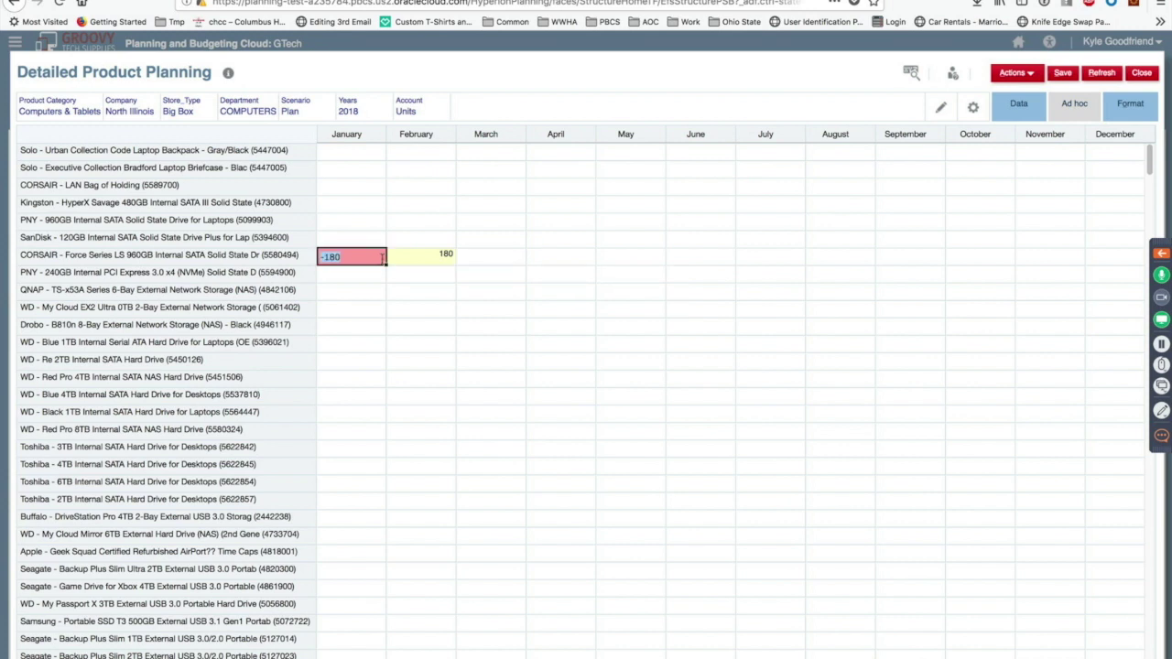
{"action": "type", "text": "1709"}
{"action": "key", "text": "BackSpace"}
{"action": "key", "text": "BackSpace"}
{"action": "type", "text": "0"}
{"action": "key", "text": "Tab"}
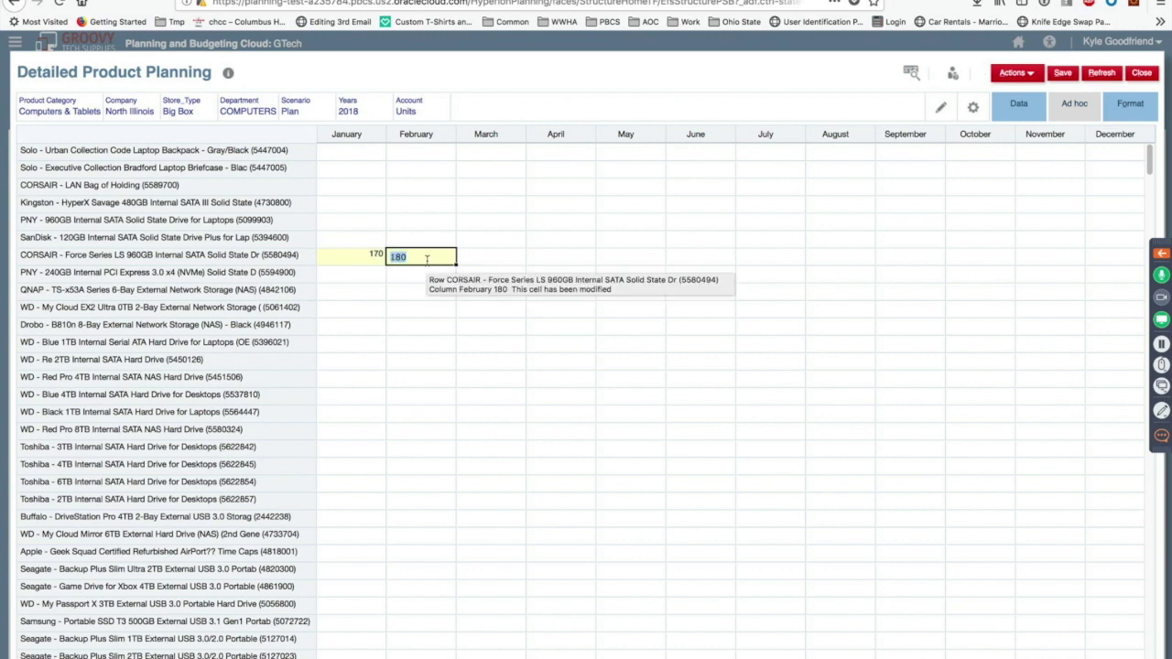
Set the January adjustment of the CORSAIR Force Series LS 960GB row to -50 and try to save the form.
{"action": "left_click", "coordinate": [343, 256]}
{"action": "key", "text": "BackSpace"}
{"action": "type", "text": "-50"}
{"action": "key", "text": "Tab"}
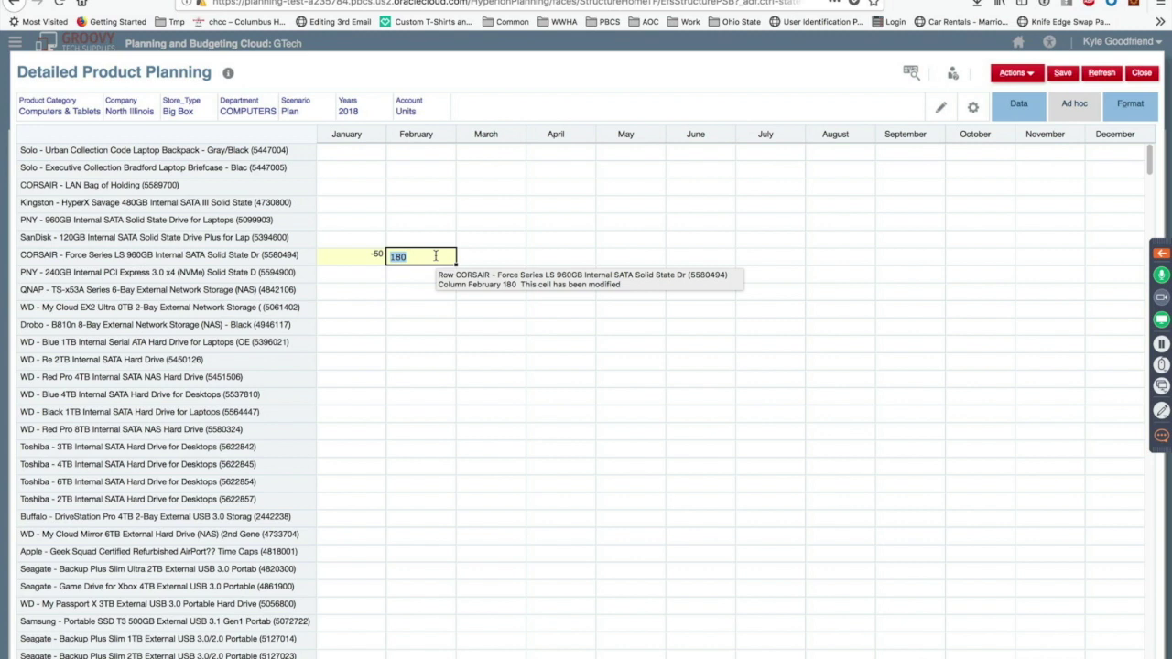
{"action": "key", "text": "Return"}
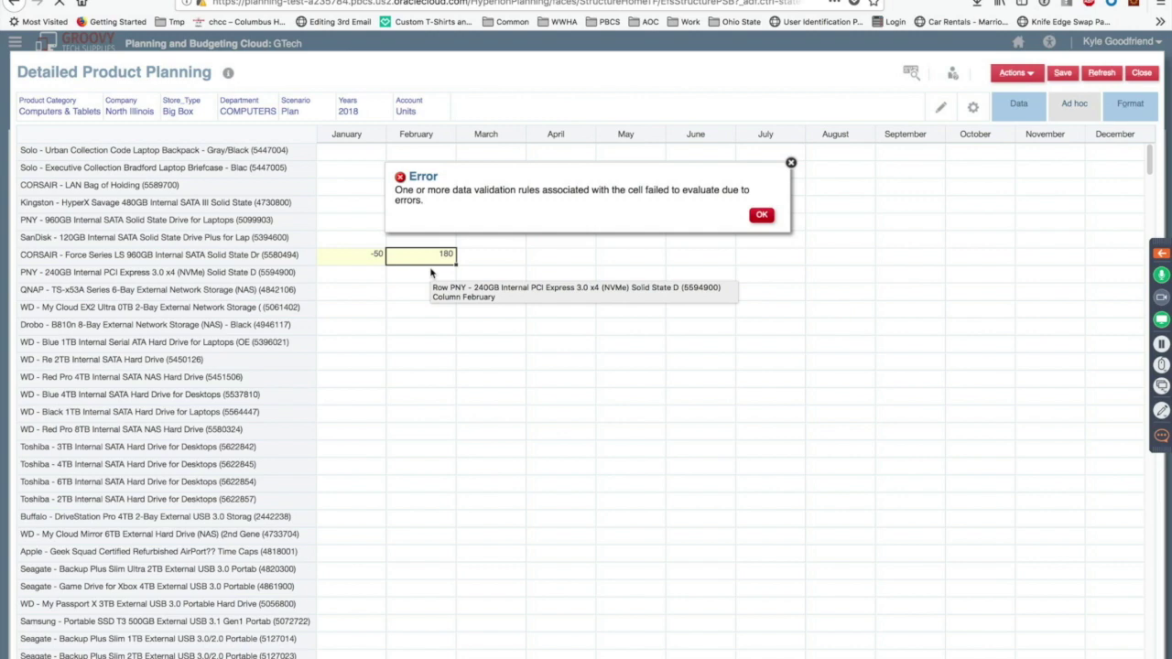
{"action": "left_click", "coordinate": [761, 214]}
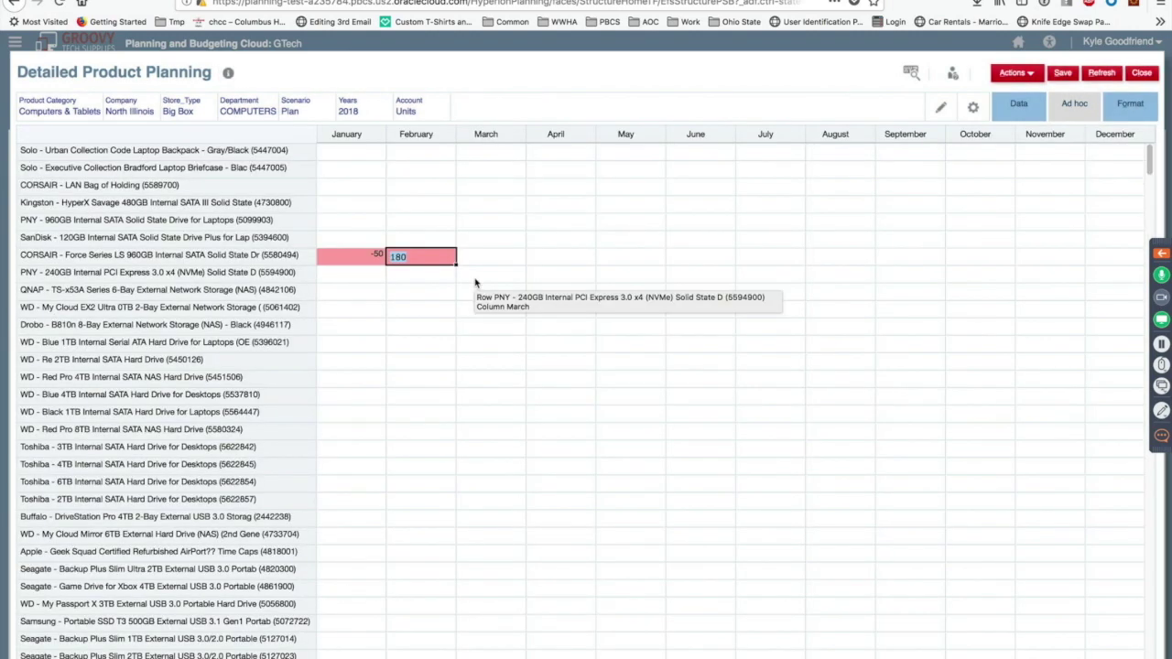
Refresh the form and discard the unsaved January and February adjustments.
{"action": "left_click", "coordinate": [1100, 76]}
{"action": "left_click", "coordinate": [720, 378]}
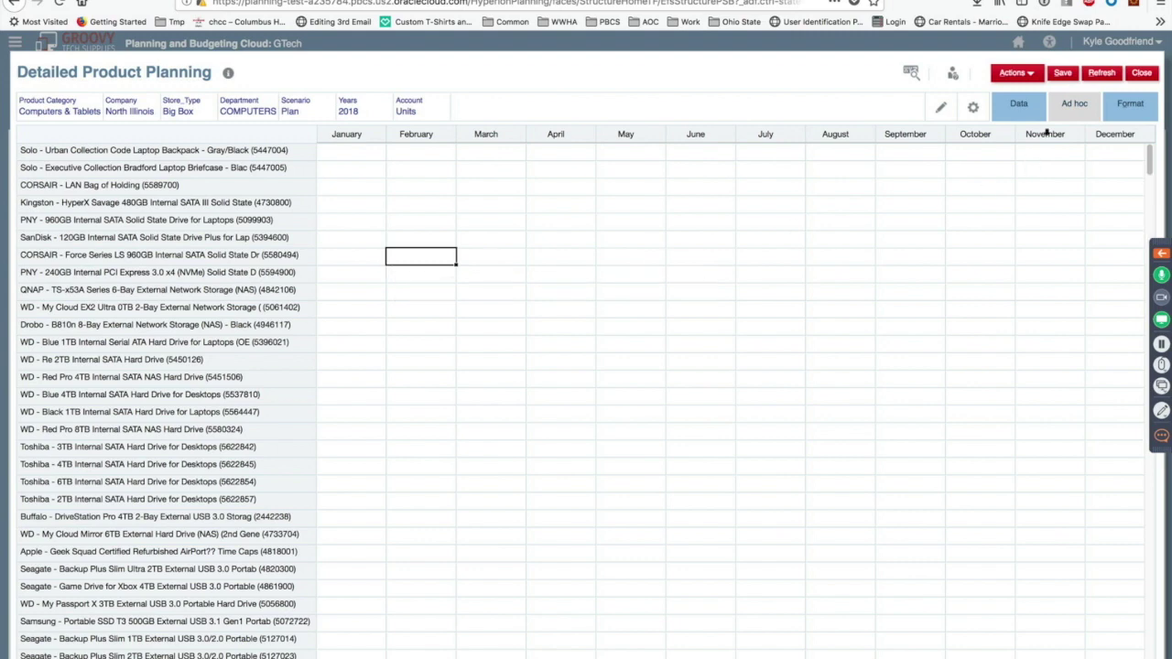
Close the Detailed Product Planning form and switch to the presentation slides.
{"action": "left_click", "coordinate": [1141, 74]}
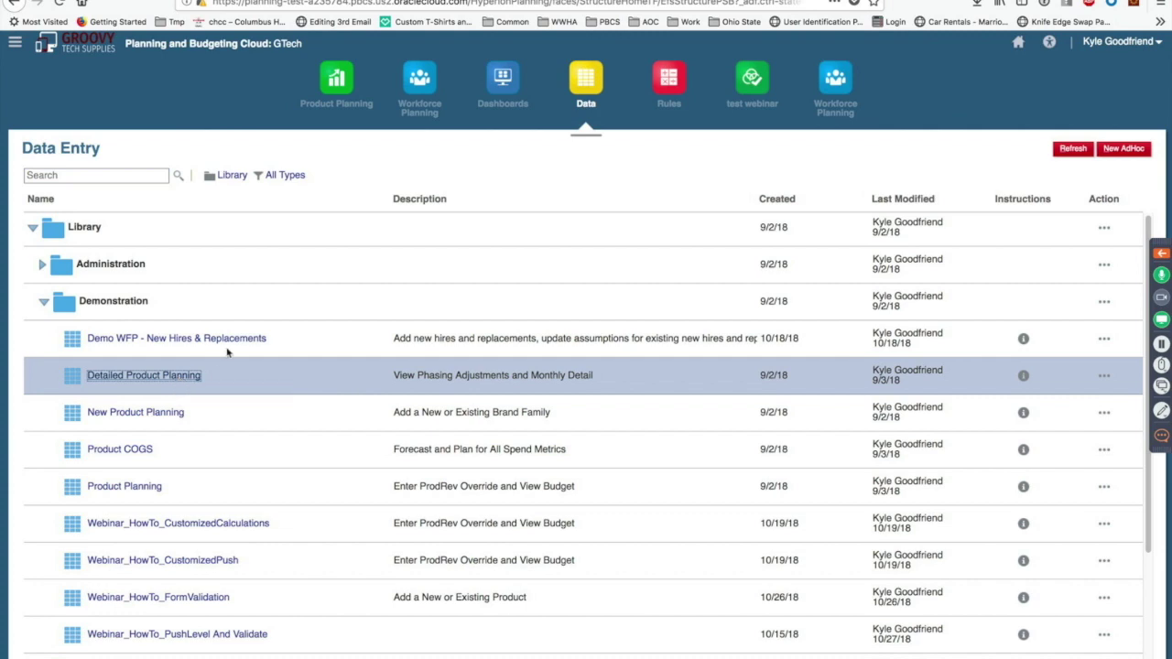
{"action": "key", "text": "super+Tab"}
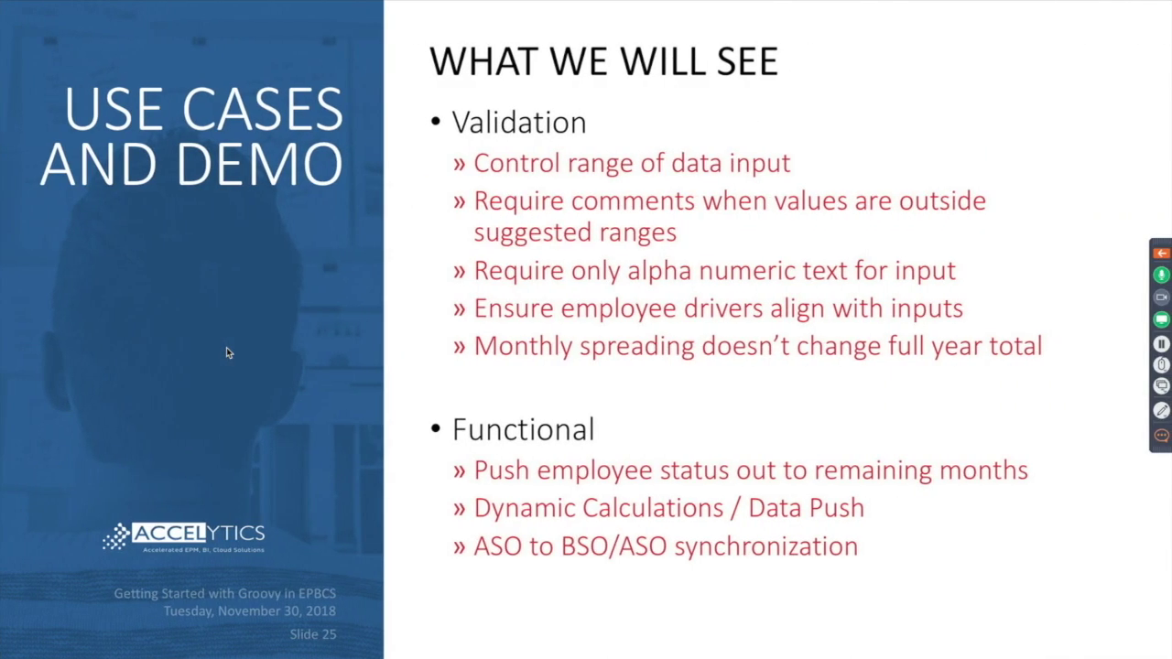